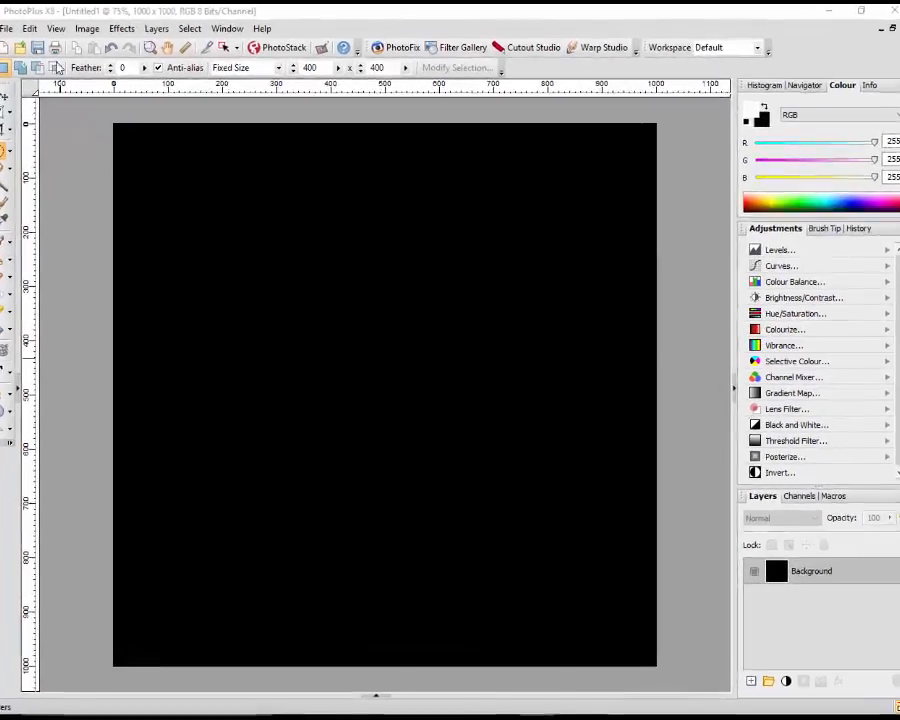
# Display the guides over the black canvas and activate the Ellipse Selection tool
pyautogui.click(56, 28)
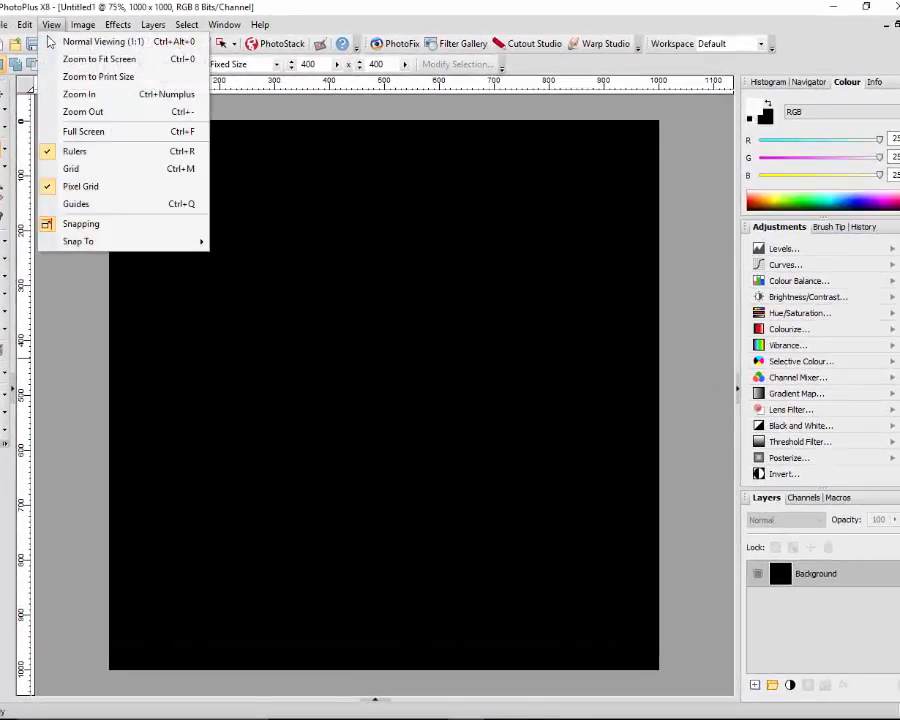
pyautogui.click(73, 205)
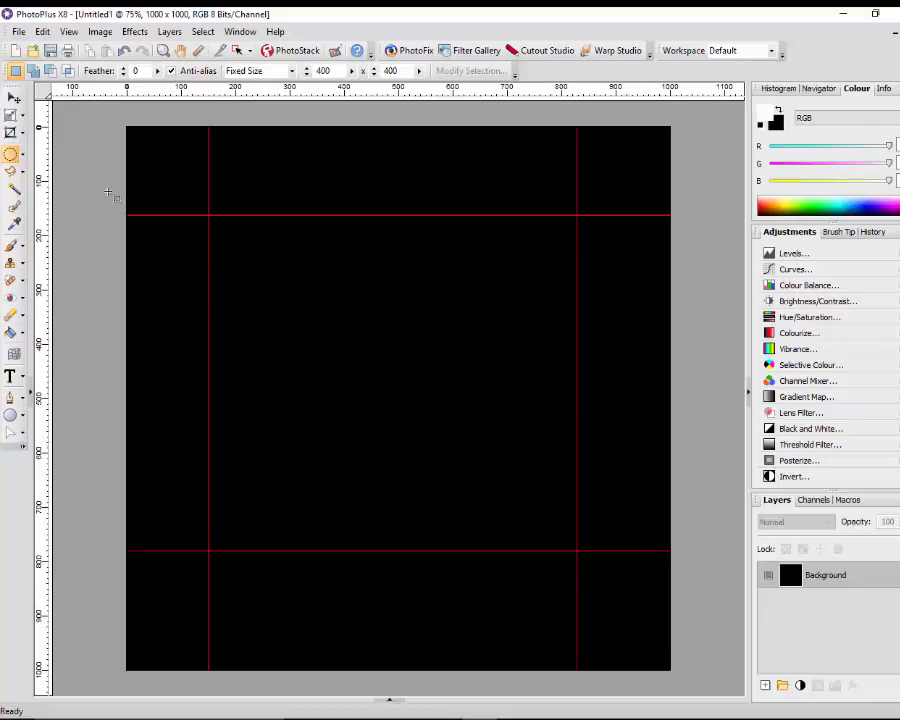
pyautogui.click(13, 157)
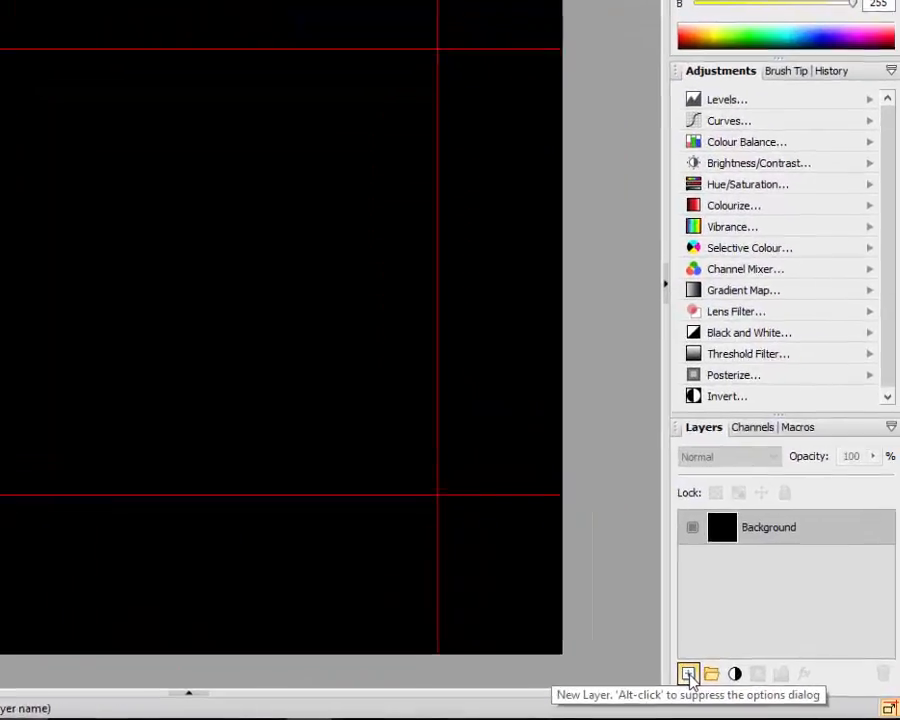
# Add a new layer above the background with the Screen blend mode and 100% opacity
pyautogui.click(765, 686)
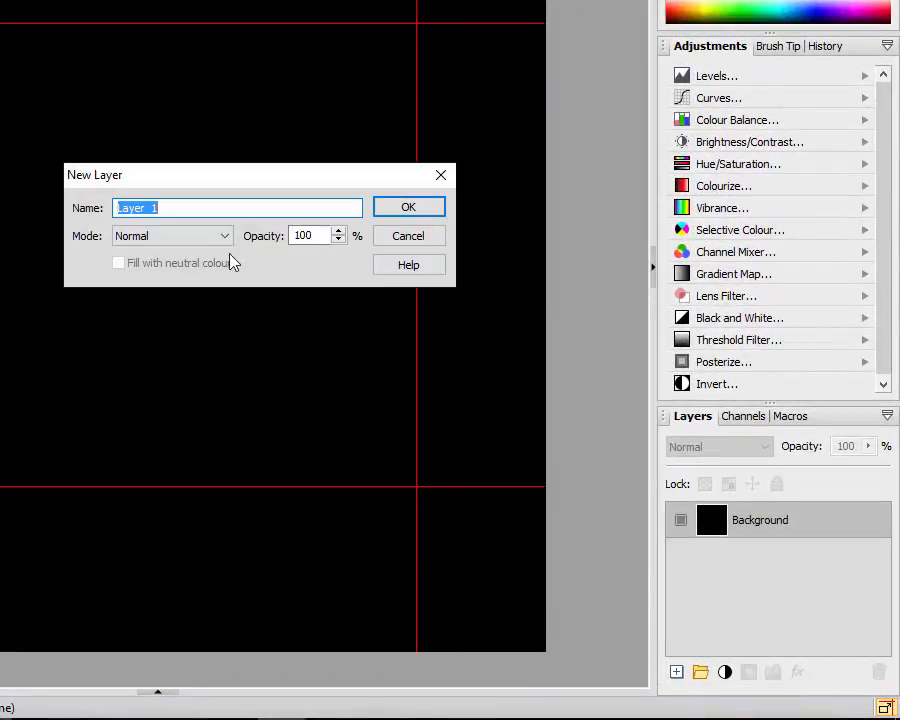
pyautogui.click(227, 243)
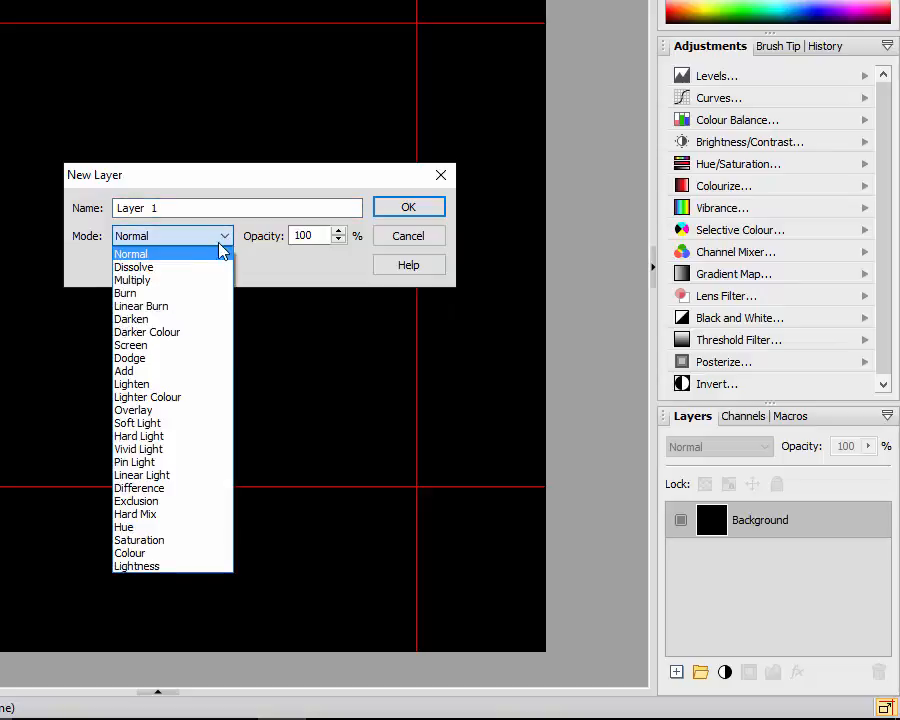
pyautogui.click(163, 345)
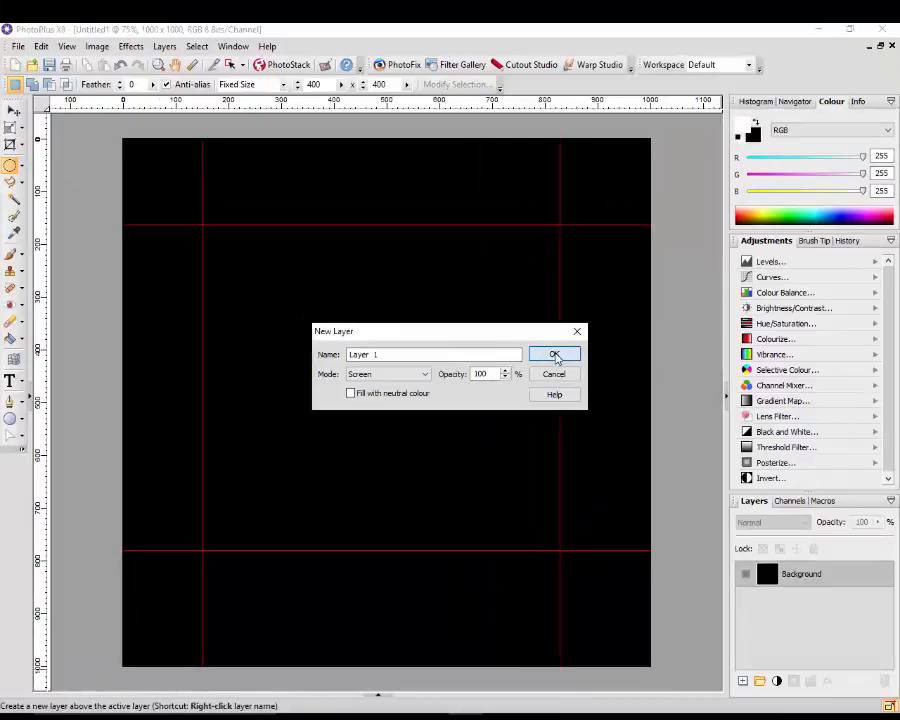
pyautogui.click(555, 355)
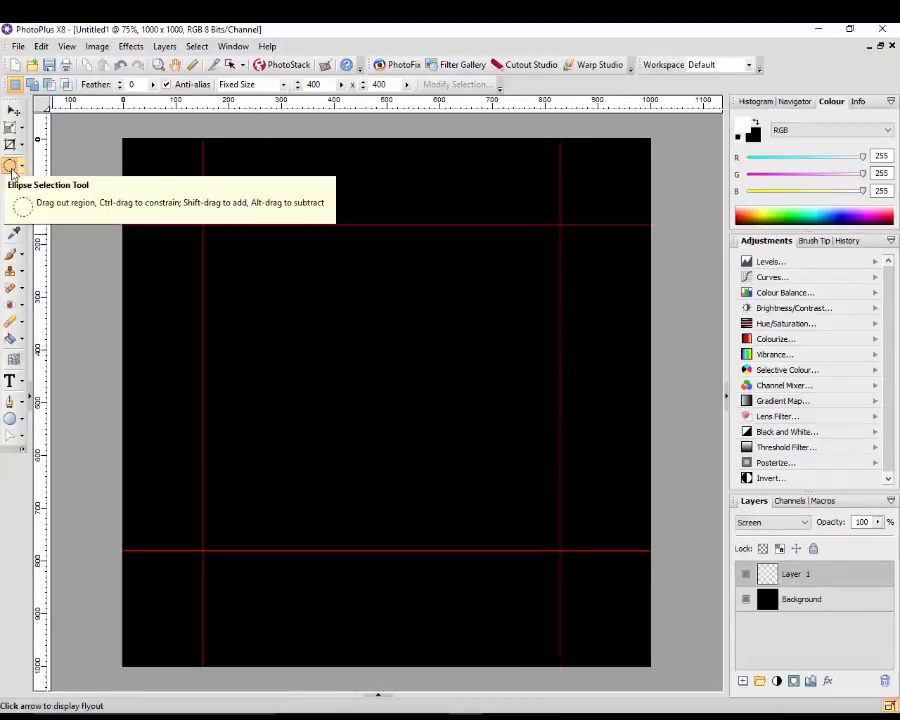
# Make a 400 x 400 circular selection and move it midway between the vertical guides, touching the upper horizontal guide
pyautogui.click(360, 265)
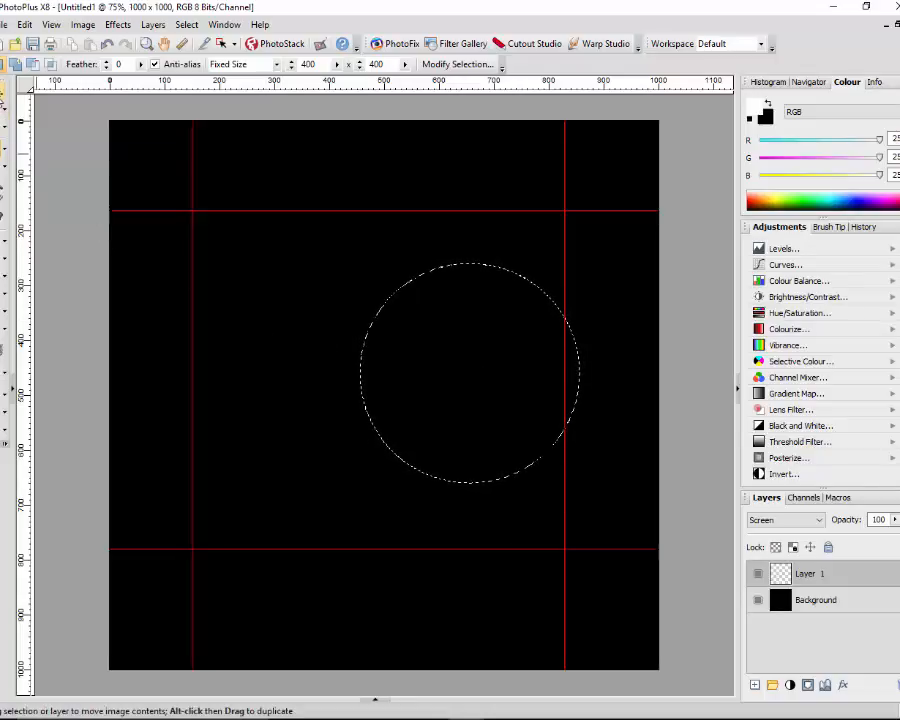
pyautogui.click(3, 89)
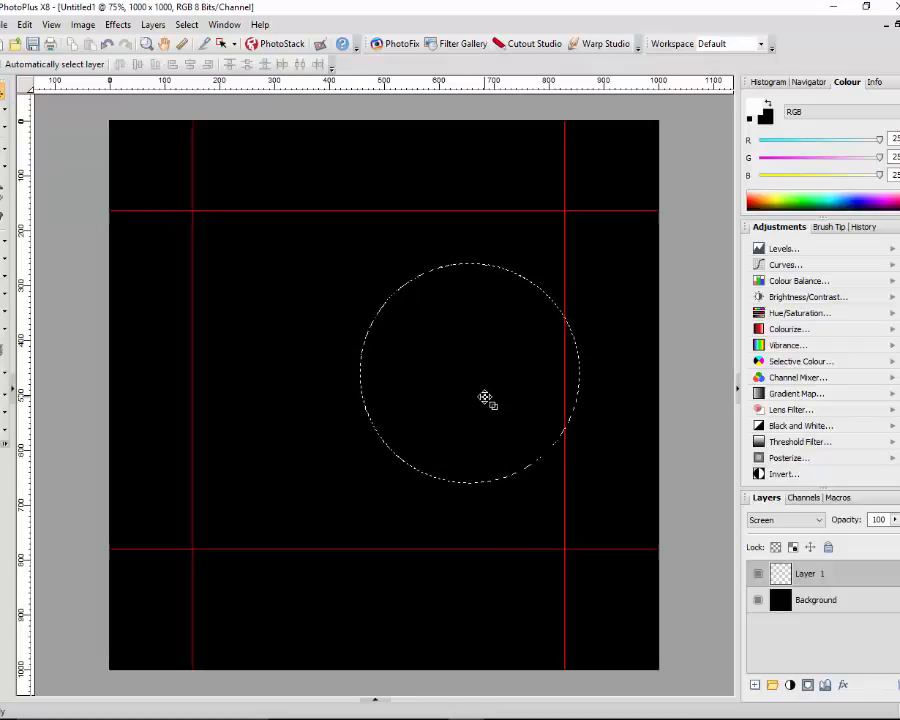
pyautogui.moveTo(489, 399); pyautogui.dragTo(402, 353)
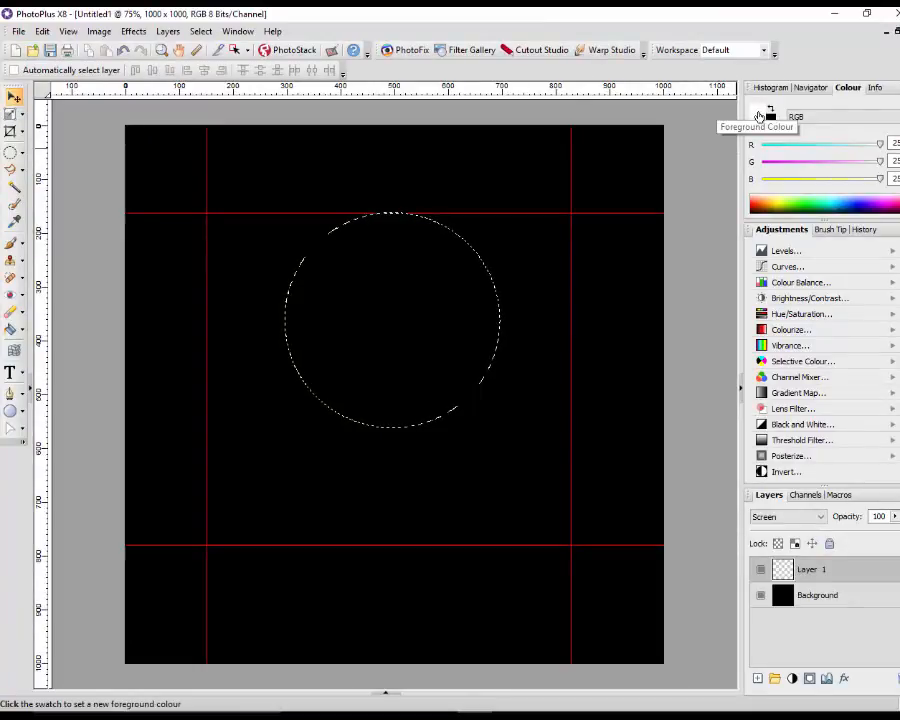
# Set the foreground colour to pure red with R 255, G 0 and B 0
pyautogui.click(759, 117)
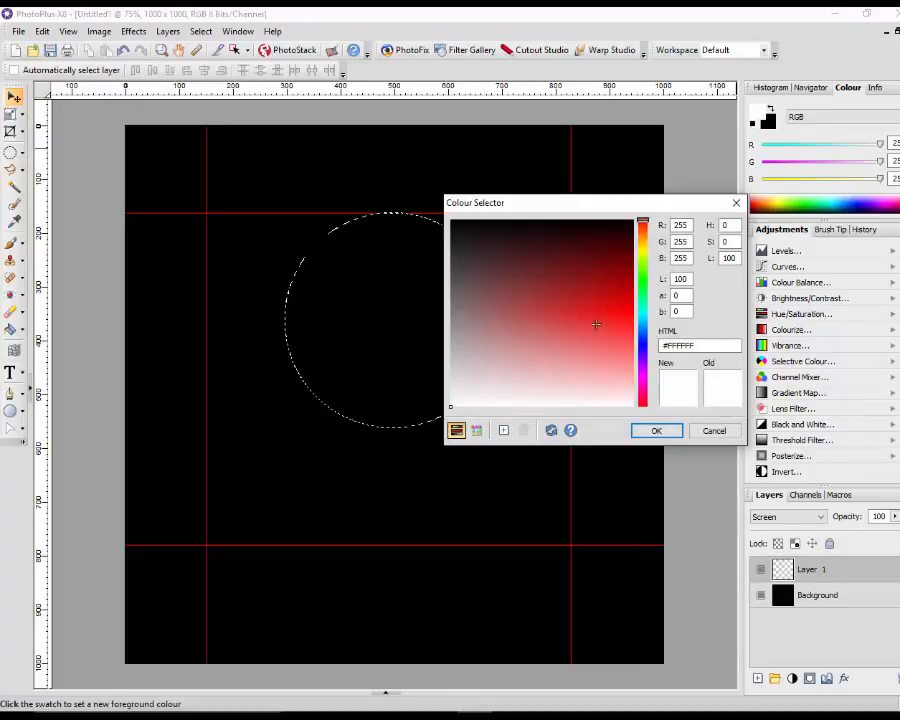
pyautogui.doubleClick(685, 241)
pyautogui.write('0')
pyautogui.doubleClick(684, 257)
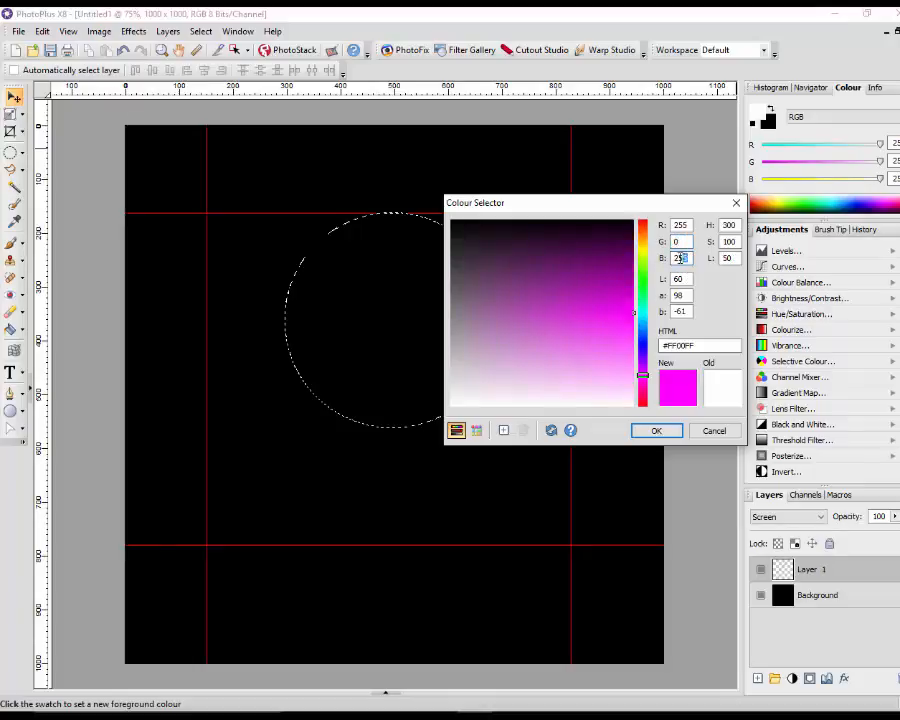
pyautogui.write('0')
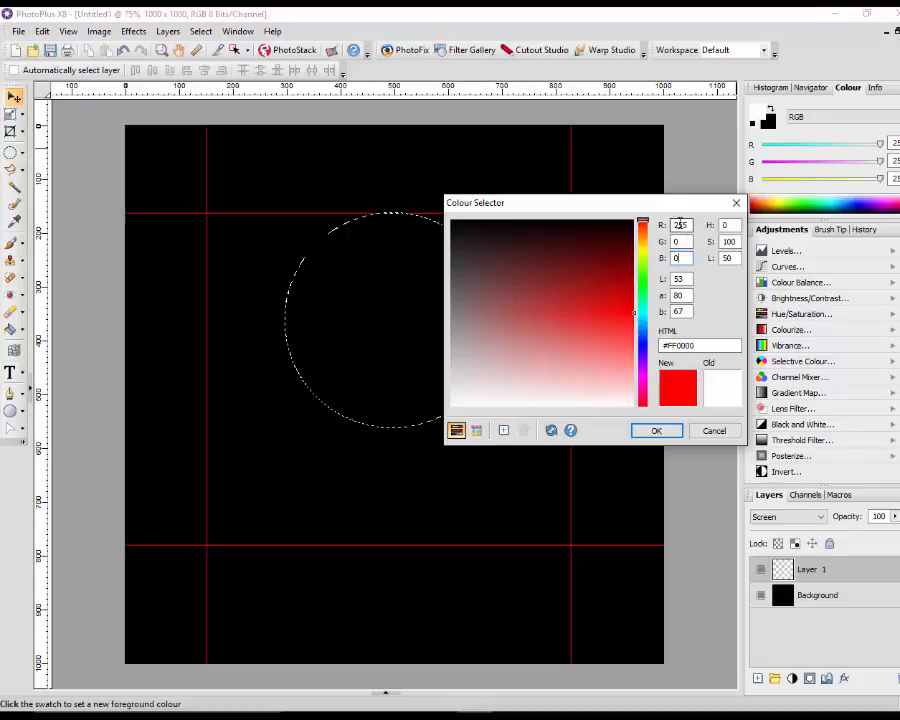
pyautogui.click(675, 434)
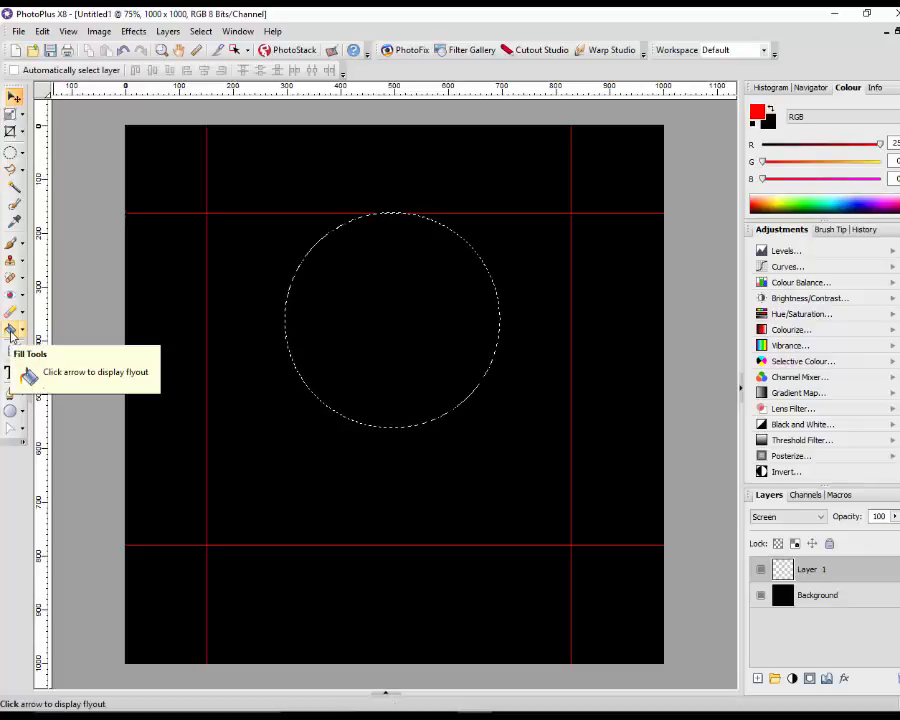
# Flood fill the circular selection with the red foreground colour and deselect it
pyautogui.click(12, 328)
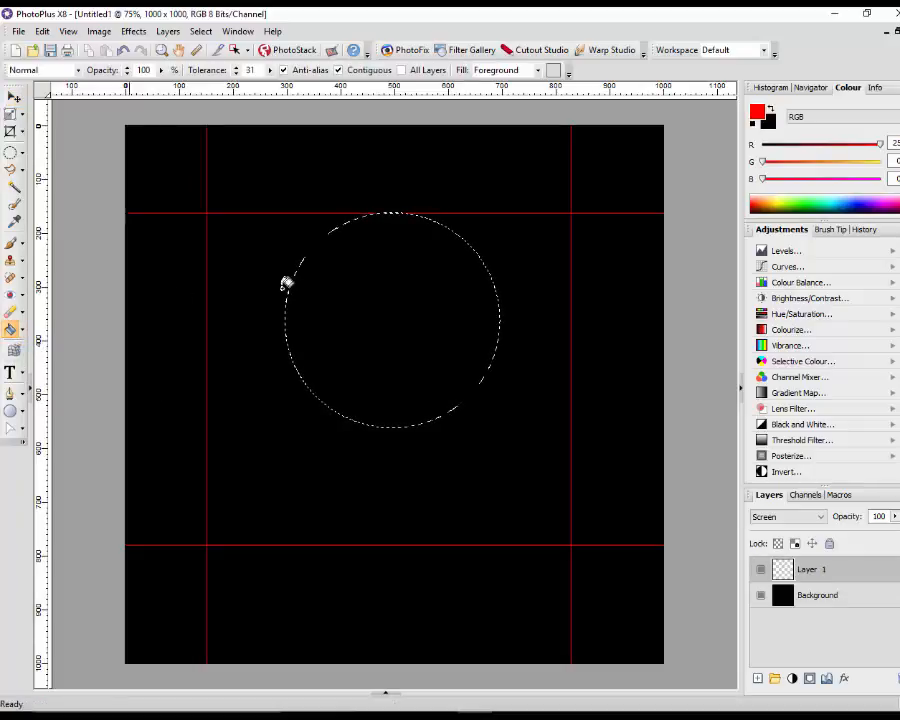
pyautogui.click(409, 296)
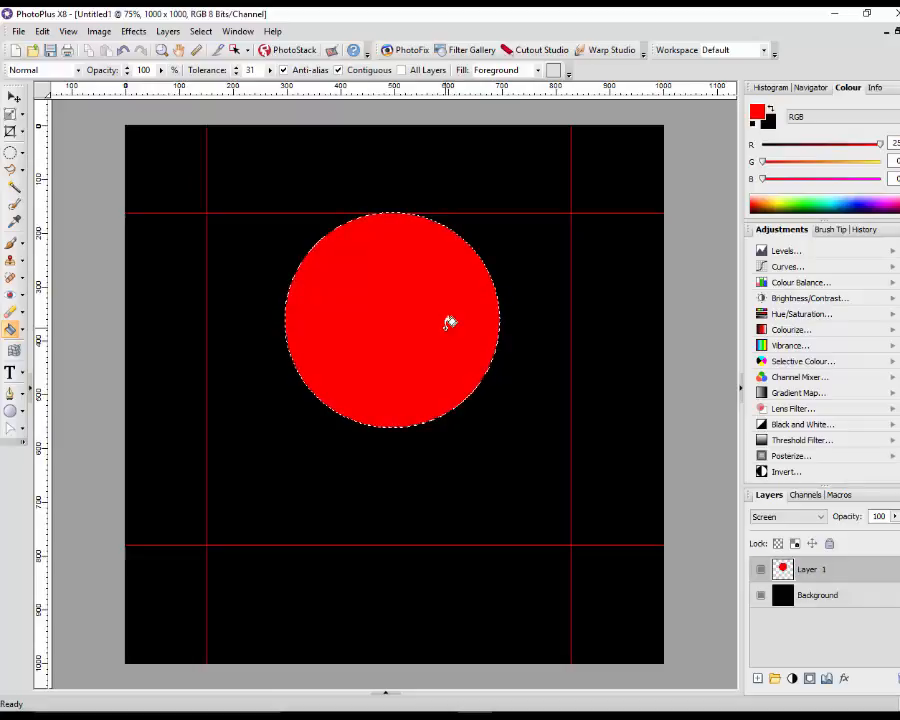
pyautogui.hotkey('ctrl', 'd')
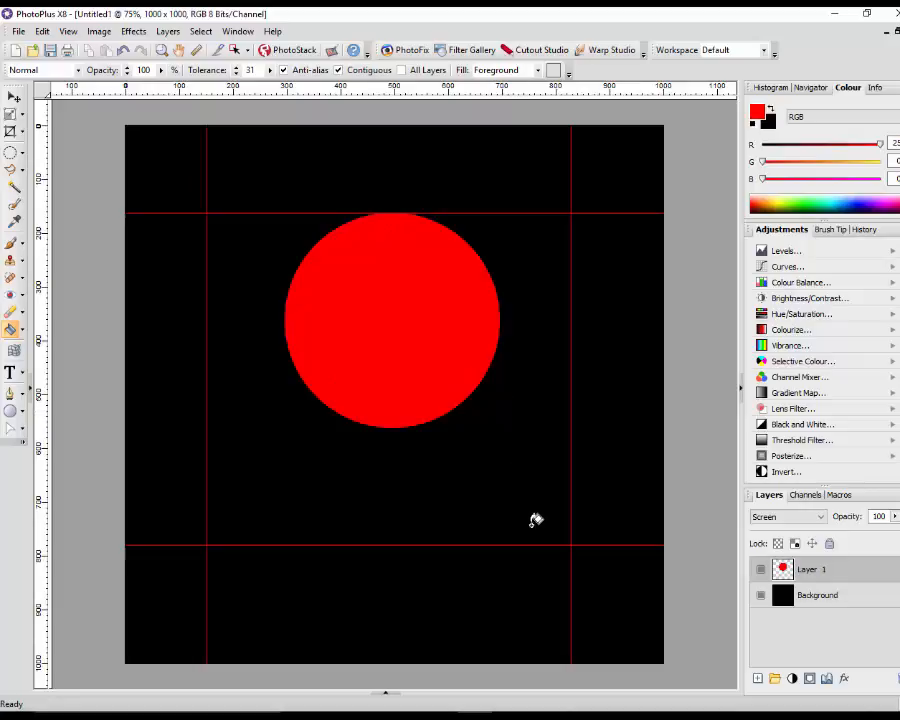
# Add a second layer above the red circle's layer with the Screen blend mode
pyautogui.click(758, 679)
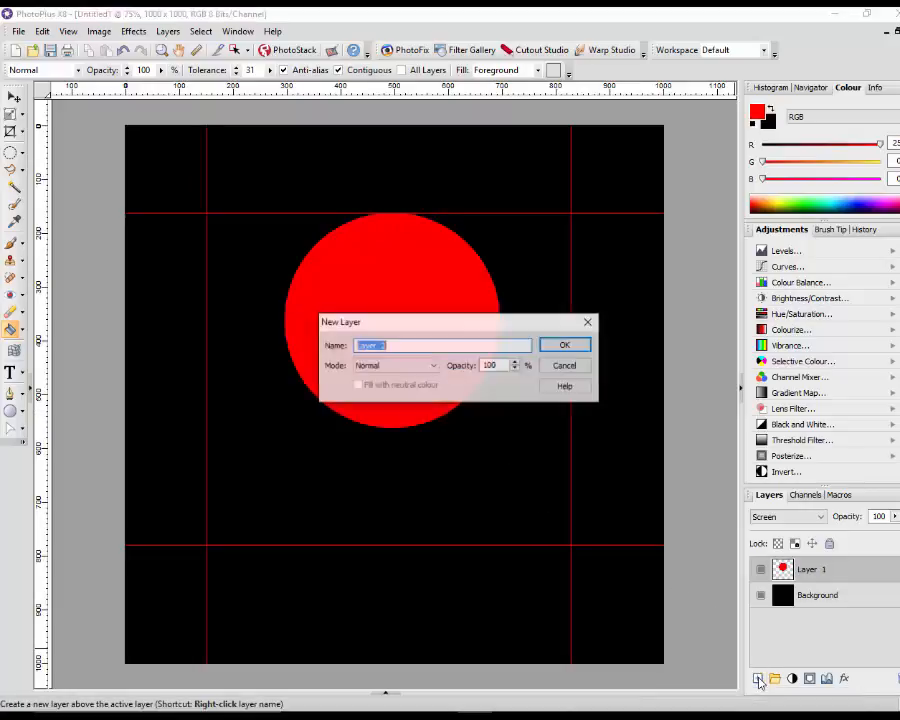
pyautogui.click(432, 367)
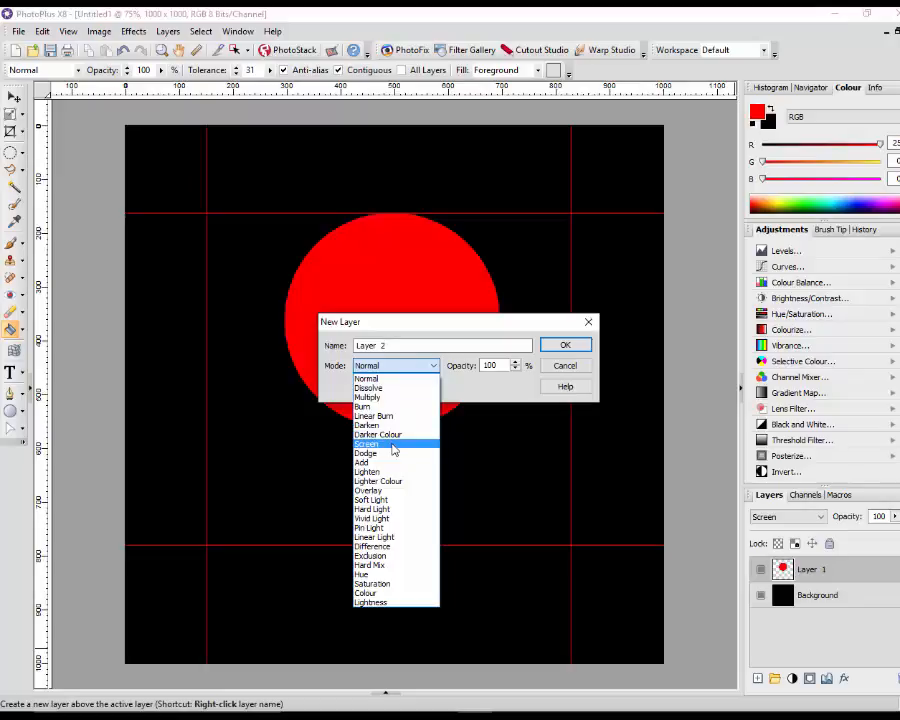
pyautogui.click(393, 445)
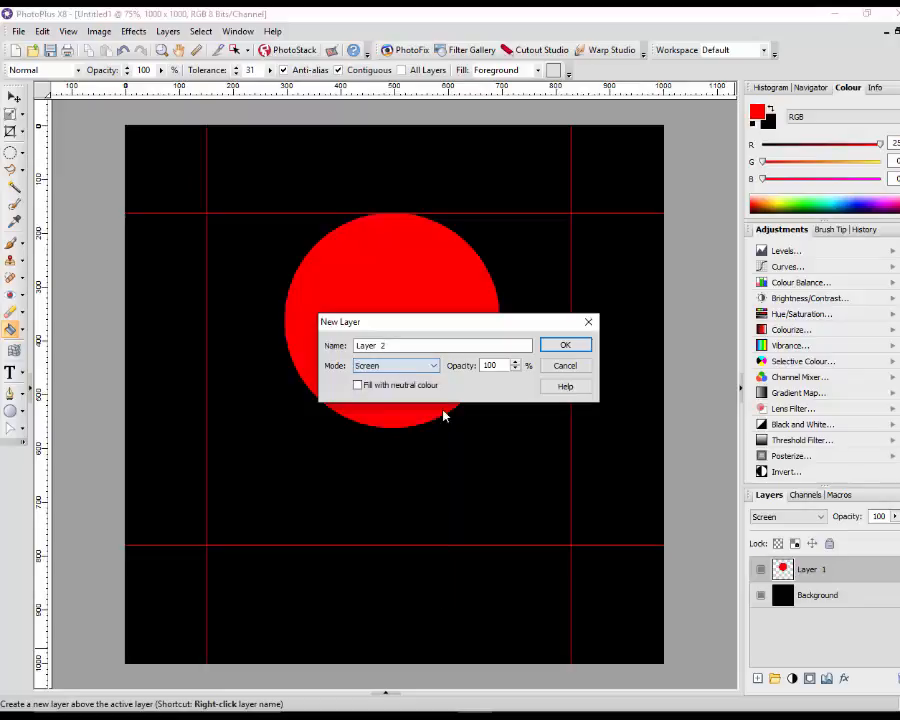
pyautogui.click(566, 346)
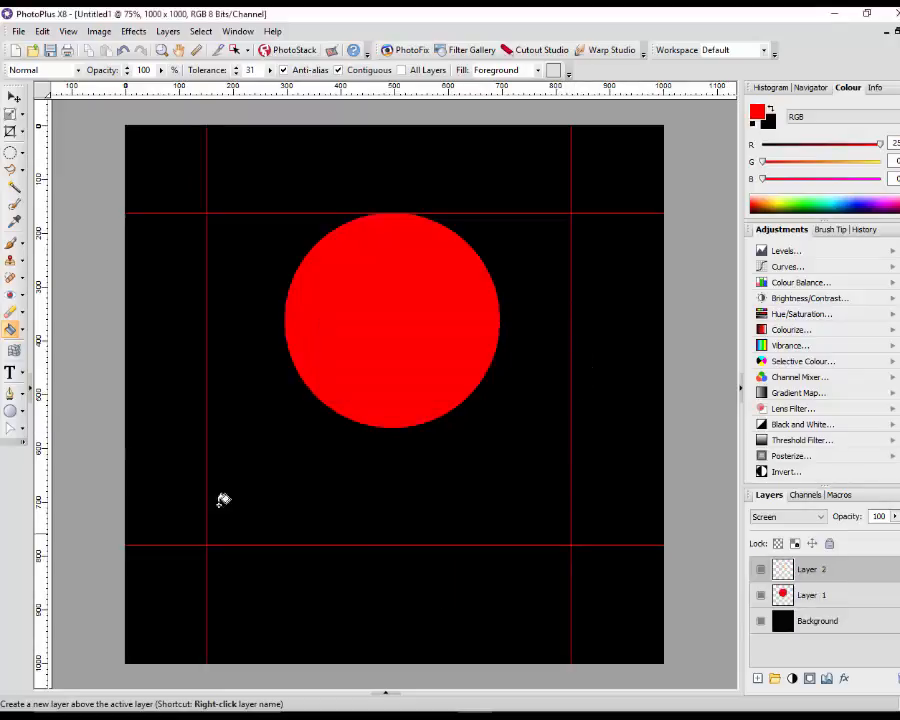
# Make another 400 x 400 circular selection and move it to touch the right vertical and lower horizontal guides, overlapping the red circle
pyautogui.click(11, 154)
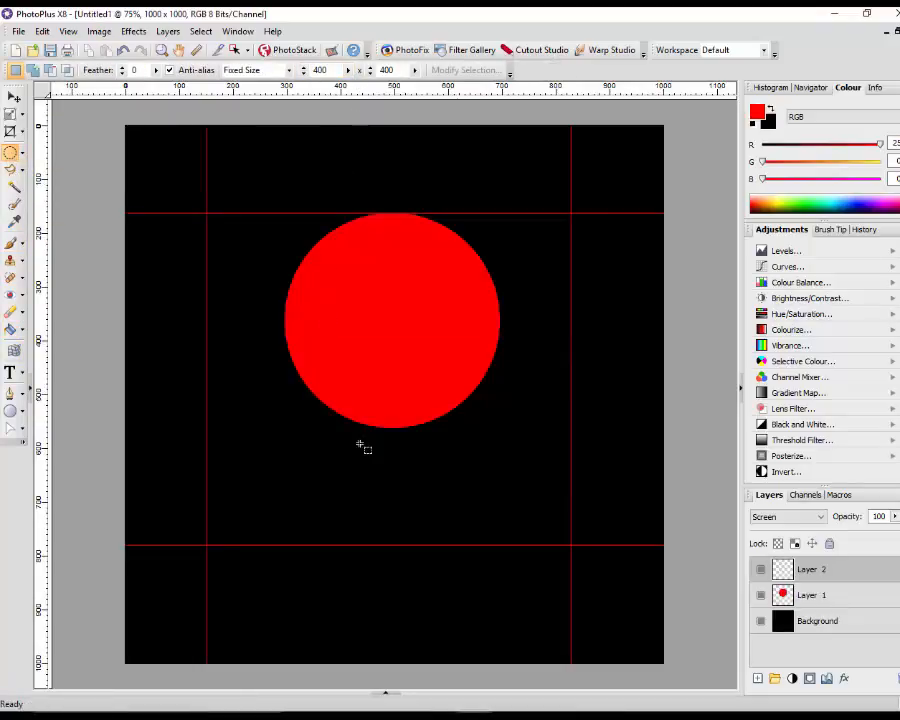
pyautogui.click(492, 458)
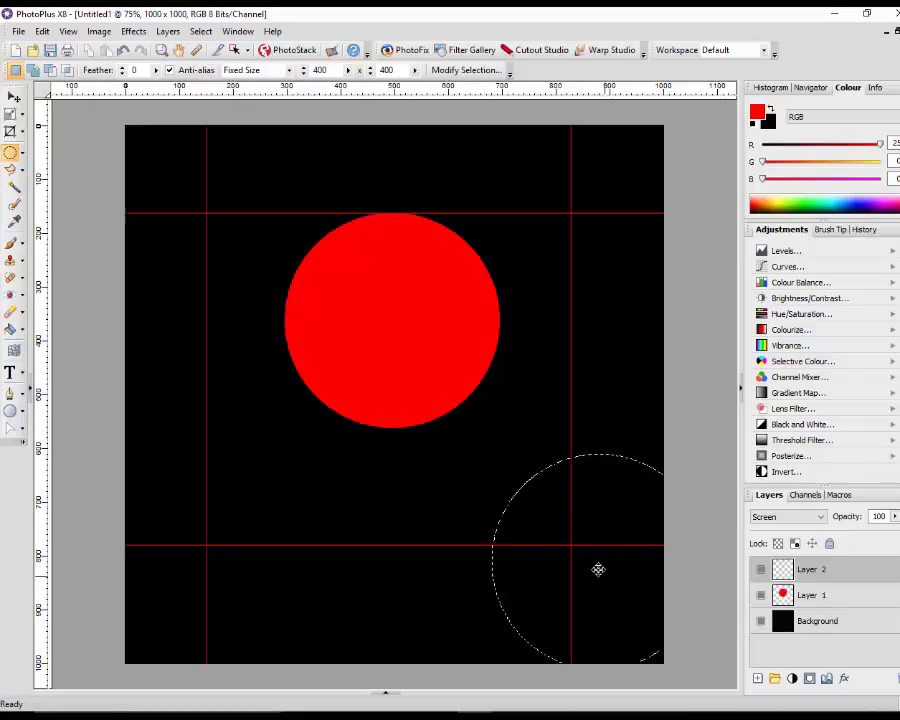
pyautogui.moveTo(597, 569); pyautogui.dragTo(473, 450)
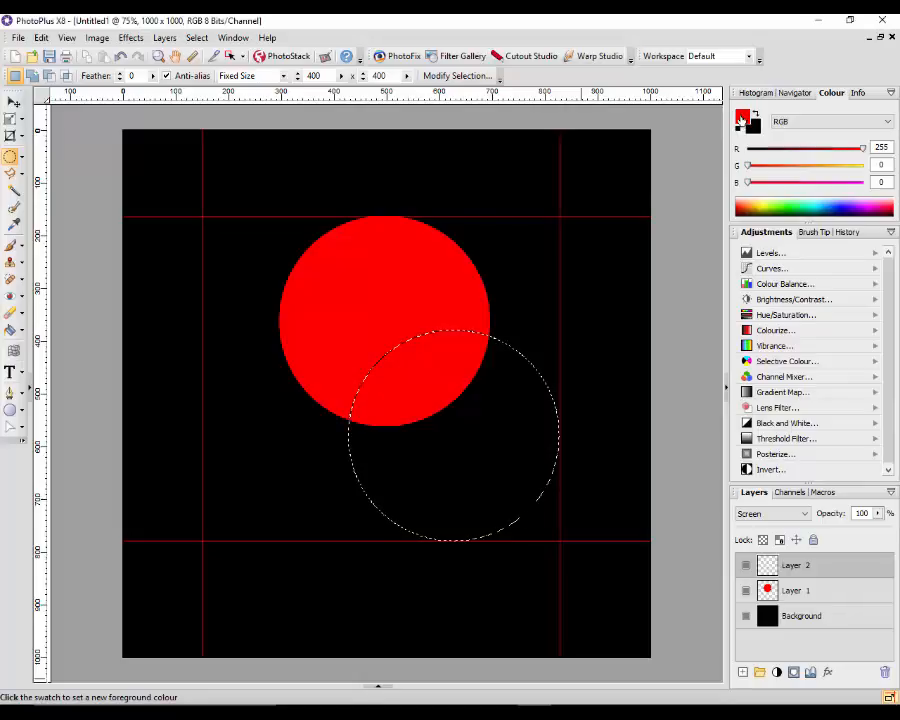
# Set the foreground colour to pure green with R 0, G 255 and B 0
pyautogui.click(742, 119)
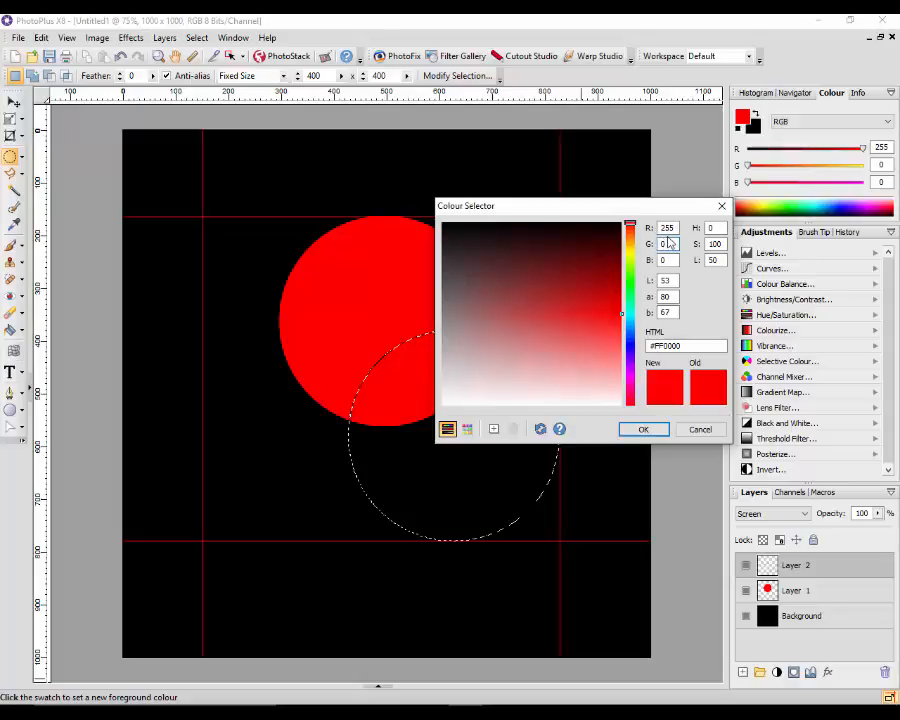
pyautogui.write('55')
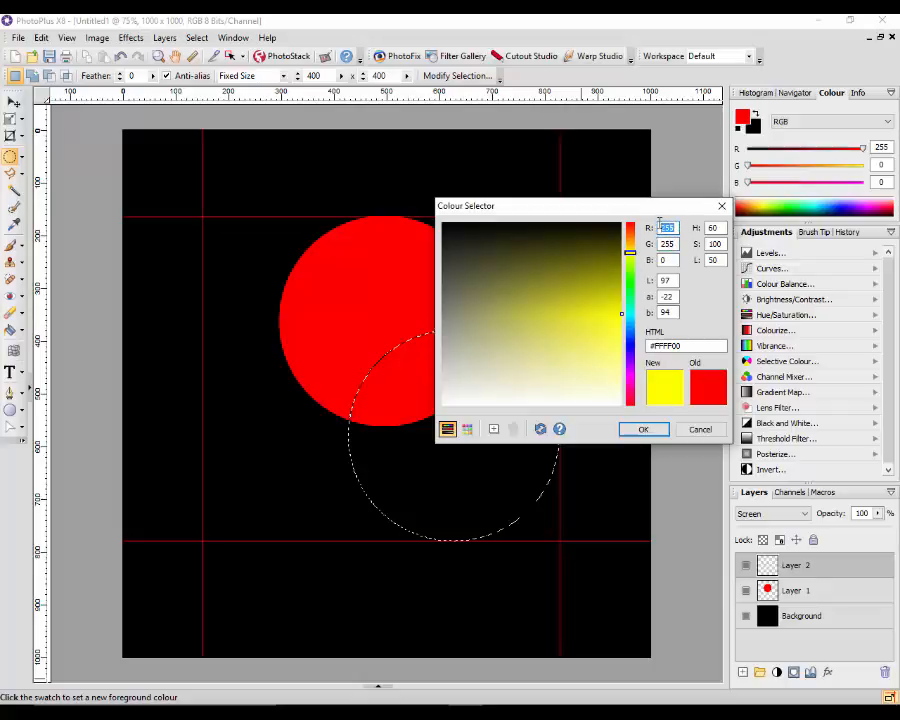
pyautogui.write('0')
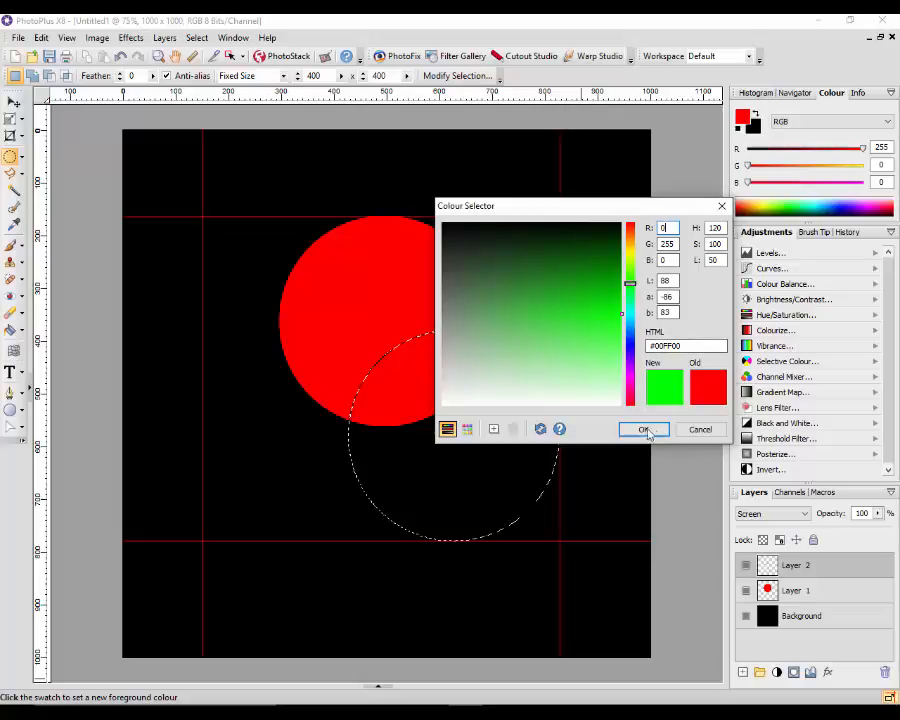
pyautogui.click(643, 429)
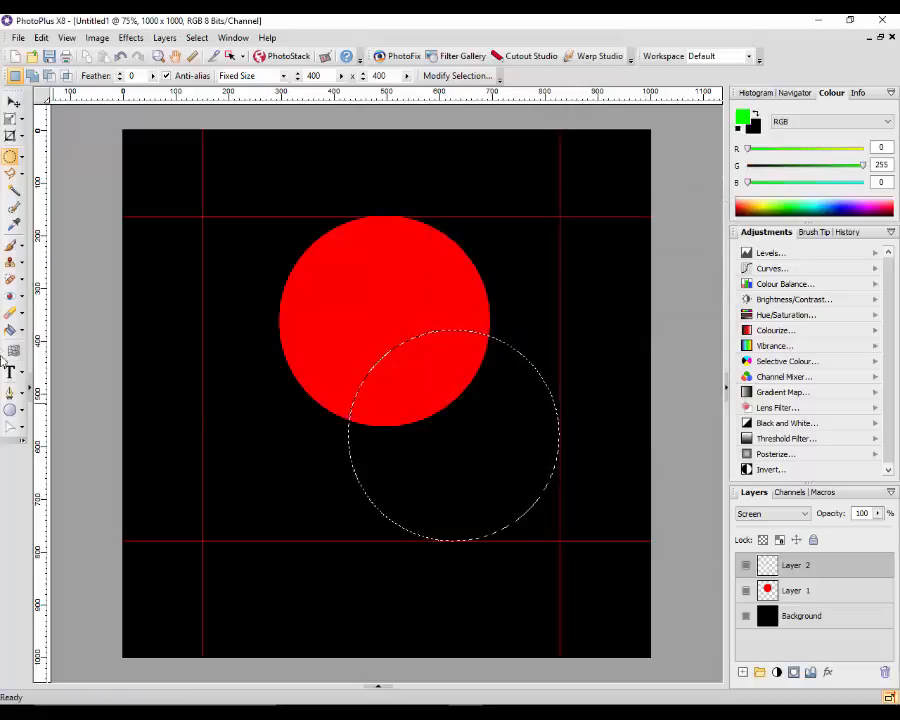
# Flood fill the second circular selection with the green foreground colour and deselect it
pyautogui.click(8, 334)
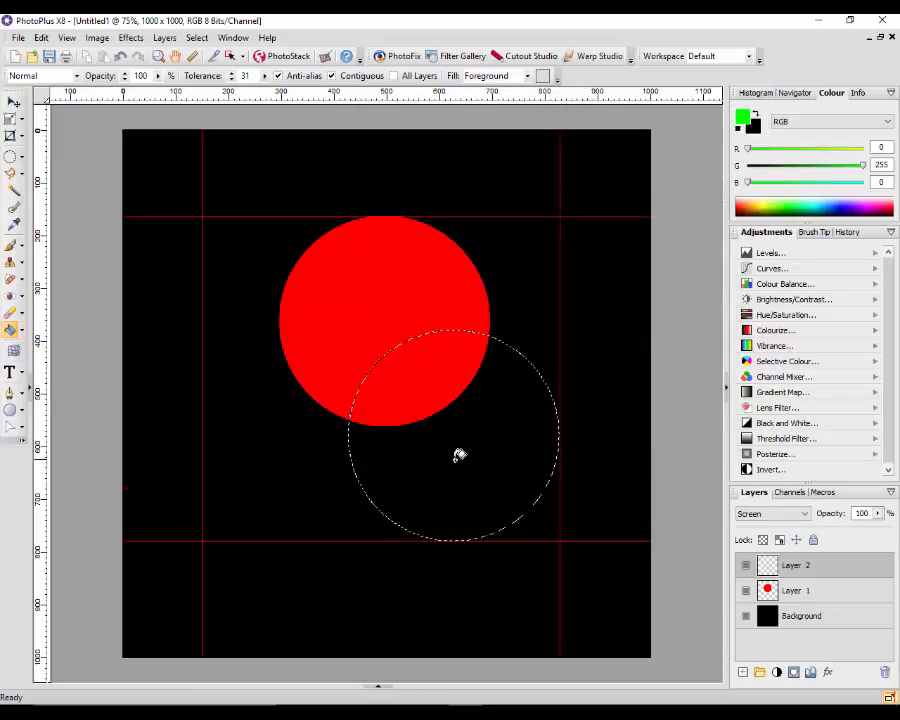
pyautogui.click(470, 456)
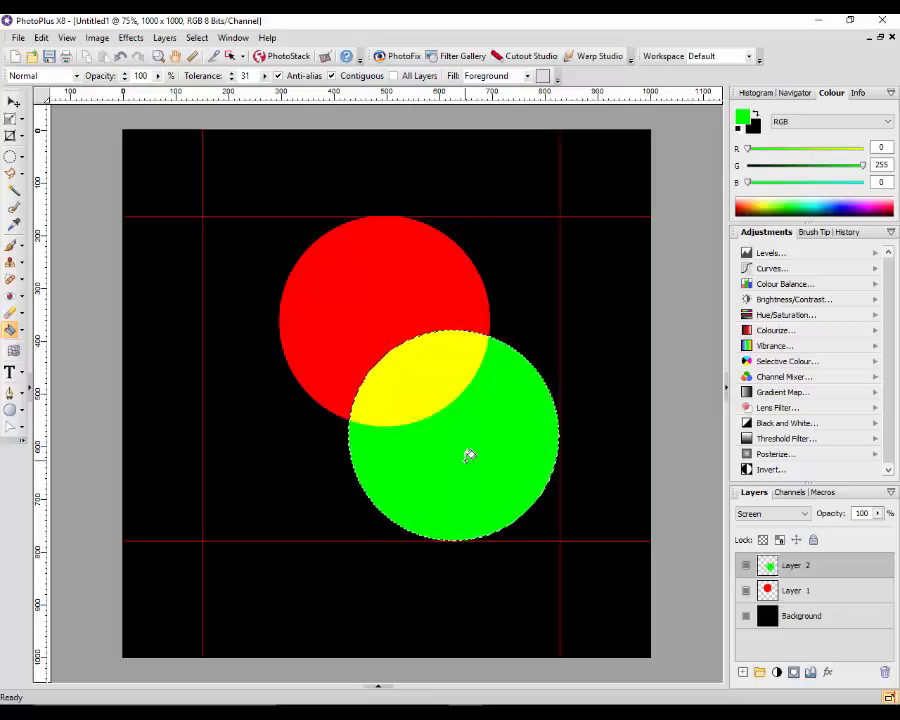
pyautogui.hotkey('ctrl', 'd')
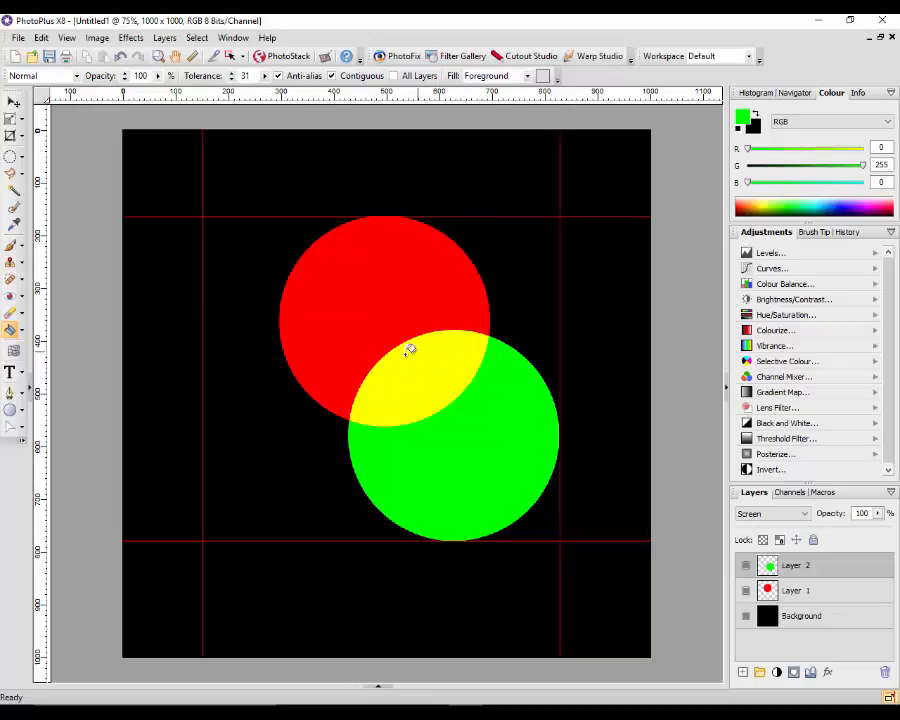
# Add a third layer above the green circle's layer with the Screen blend mode
pyautogui.click(743, 674)
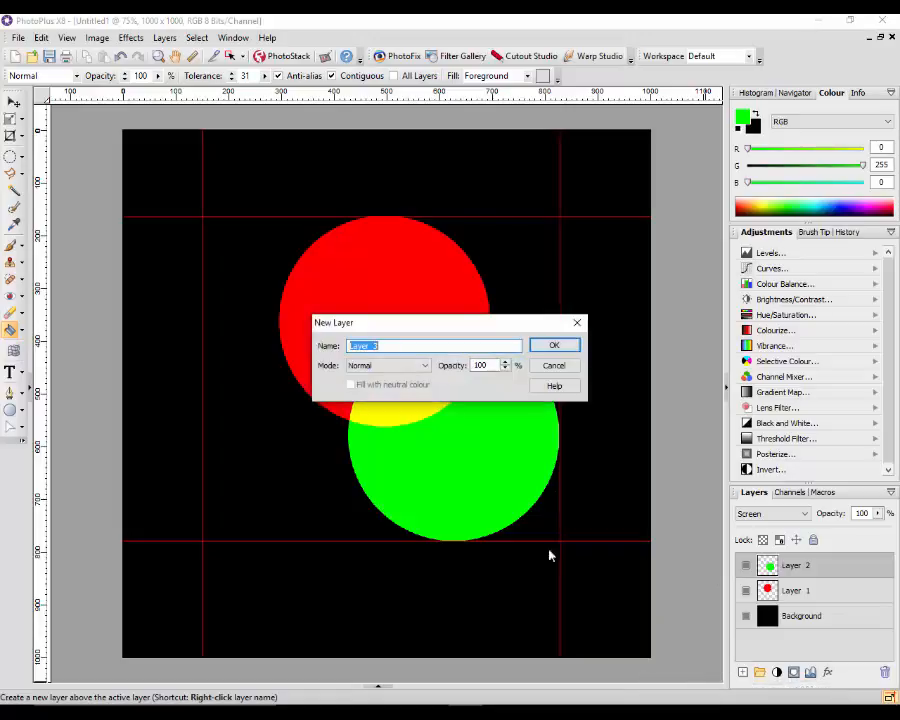
pyautogui.click(427, 368)
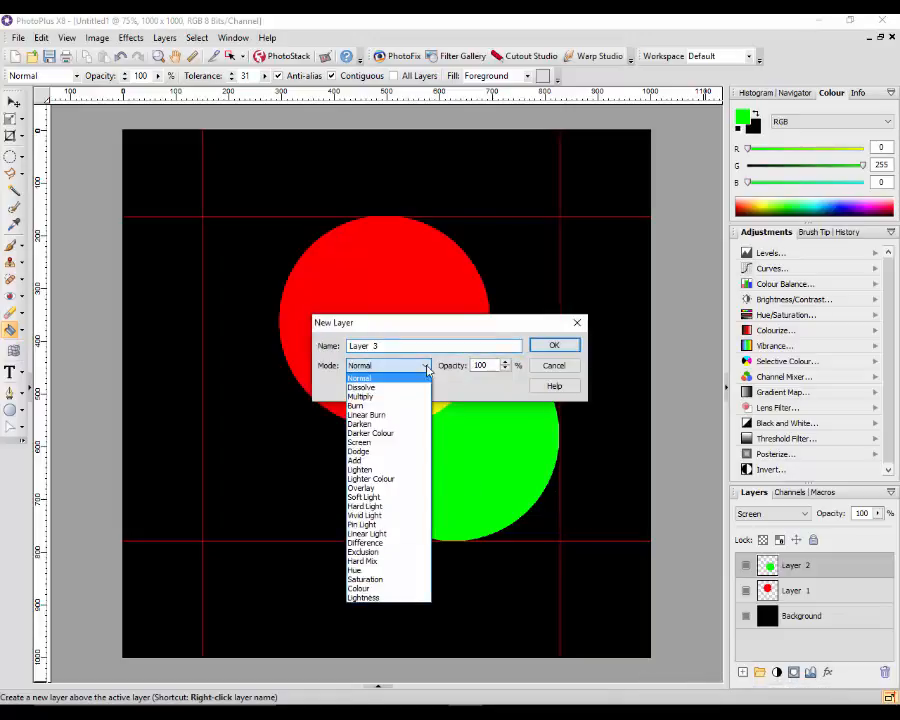
pyautogui.click(381, 450)
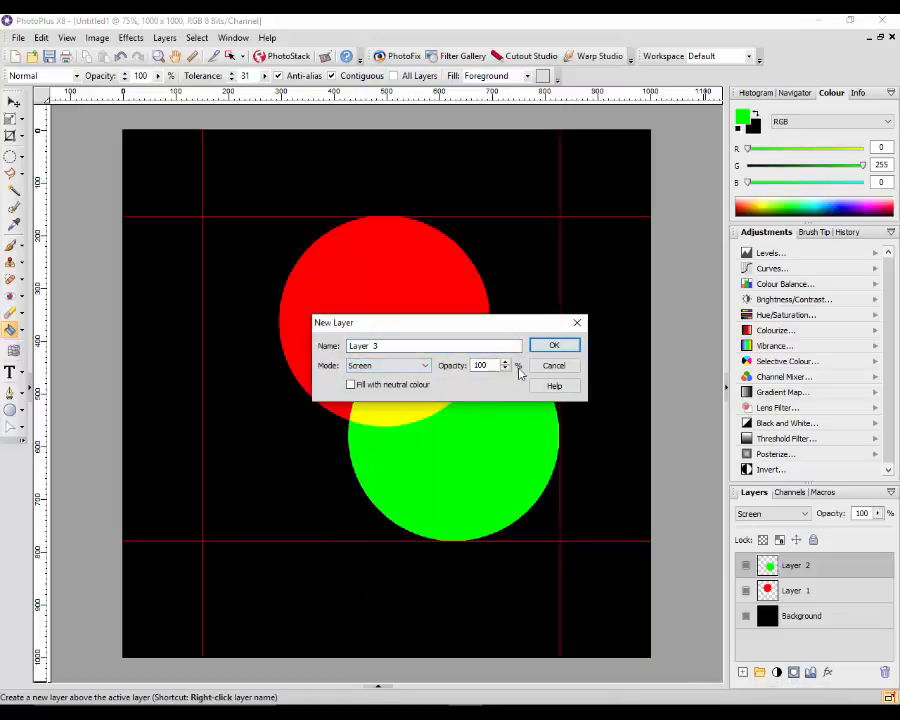
pyautogui.click(554, 346)
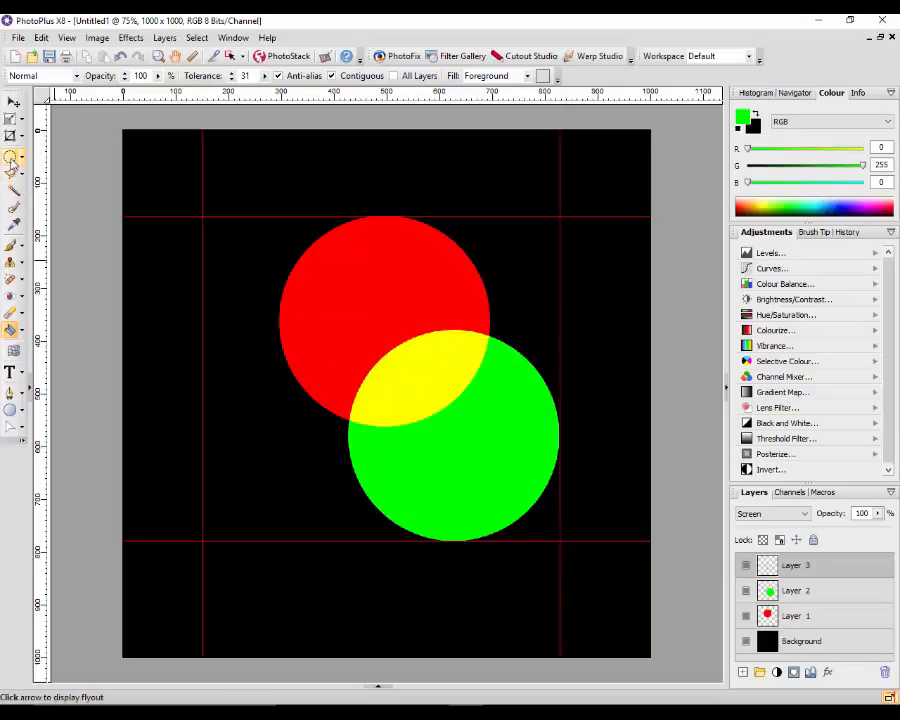
# Make a third 400 x 400 circular selection and move it to touch the left vertical and lower horizontal guides, overlapping both circles
pyautogui.click(11, 158)
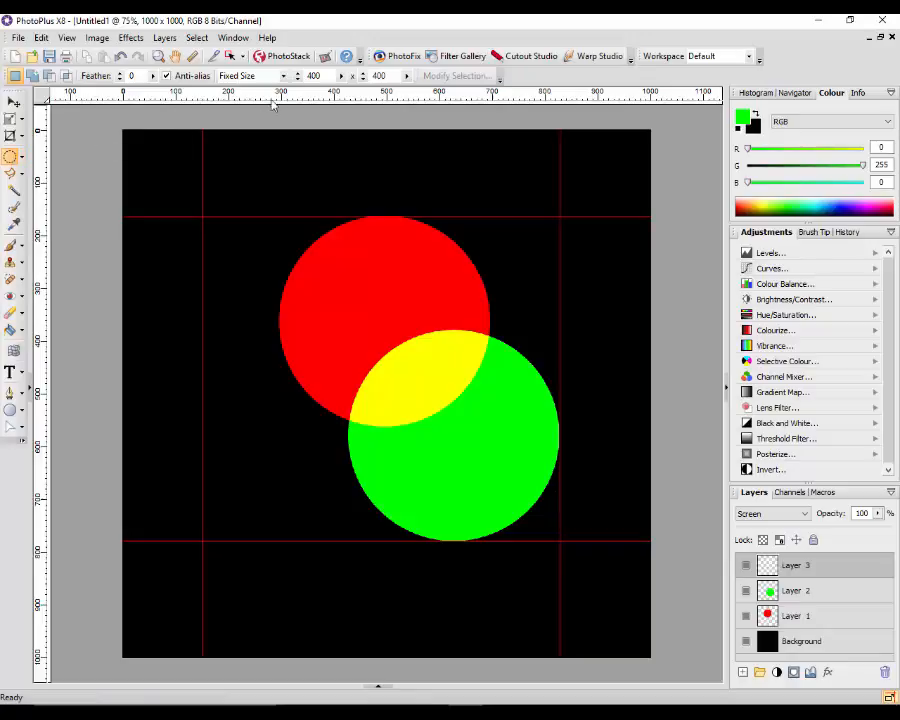
pyautogui.click(249, 423)
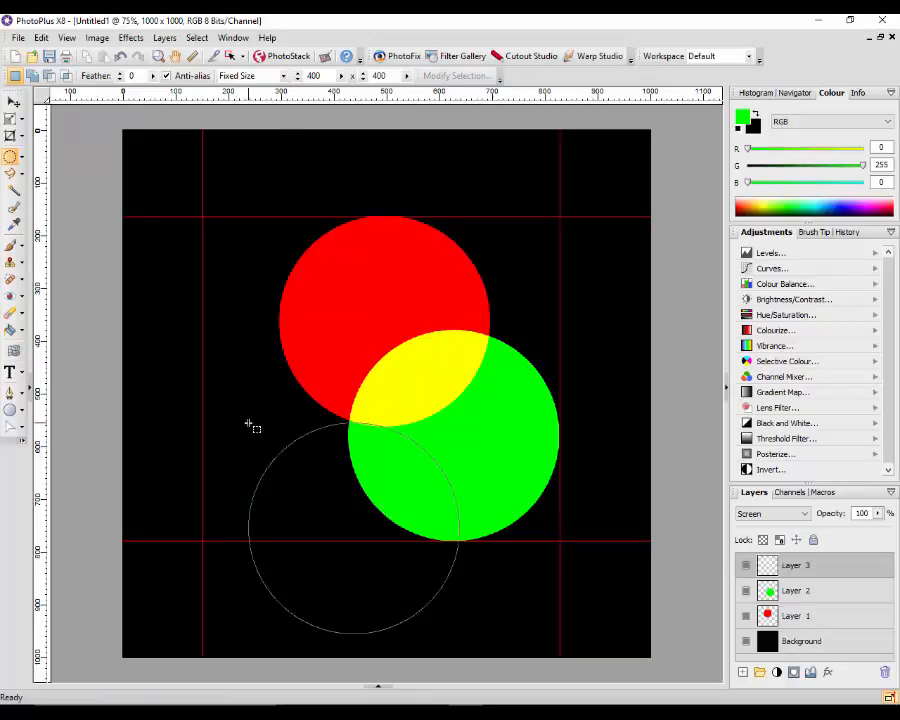
pyautogui.moveTo(364, 549); pyautogui.dragTo(325, 458)
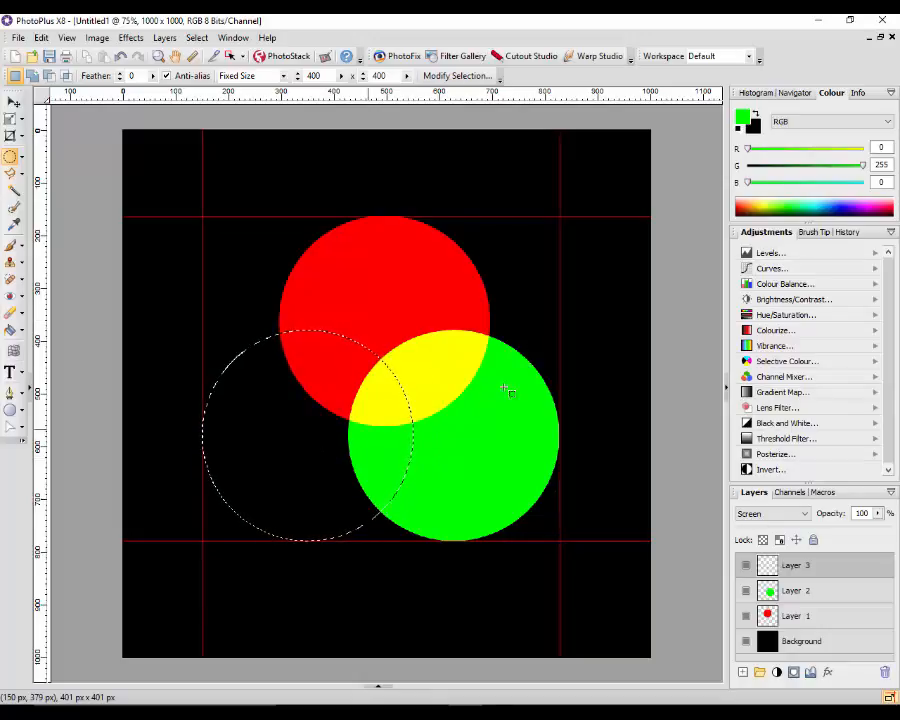
# Set the foreground colour to pure blue with R 0, G 0 and B 255
pyautogui.click(741, 119)
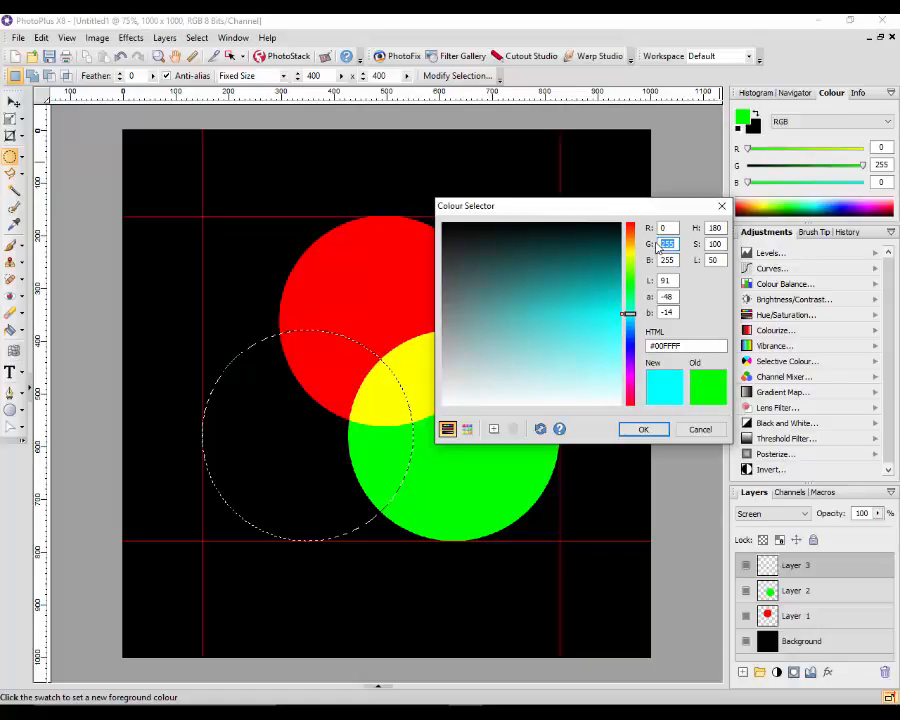
pyautogui.write('0')
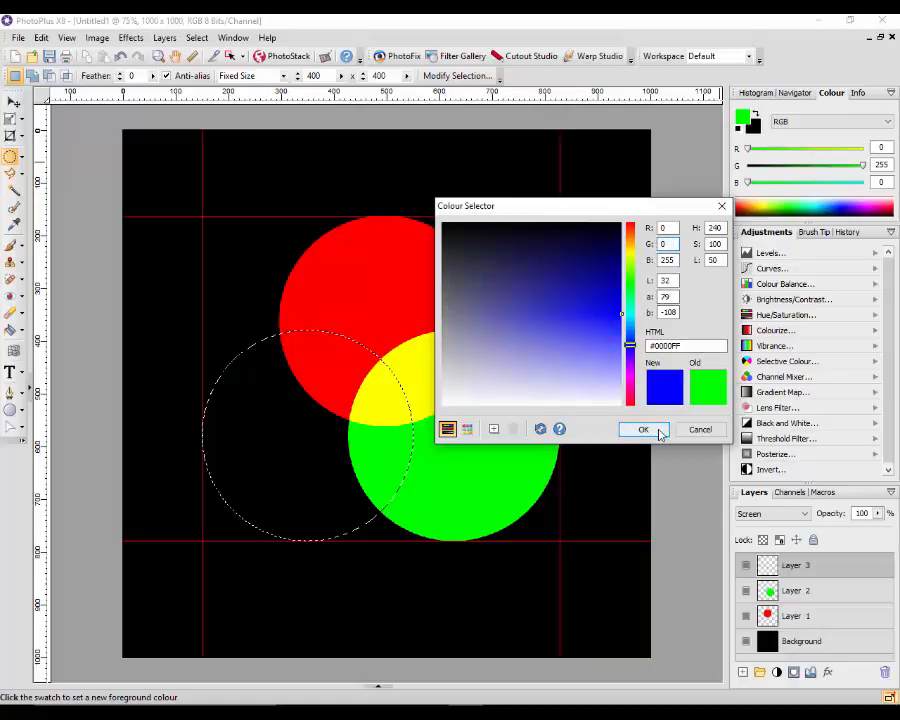
pyautogui.click(657, 430)
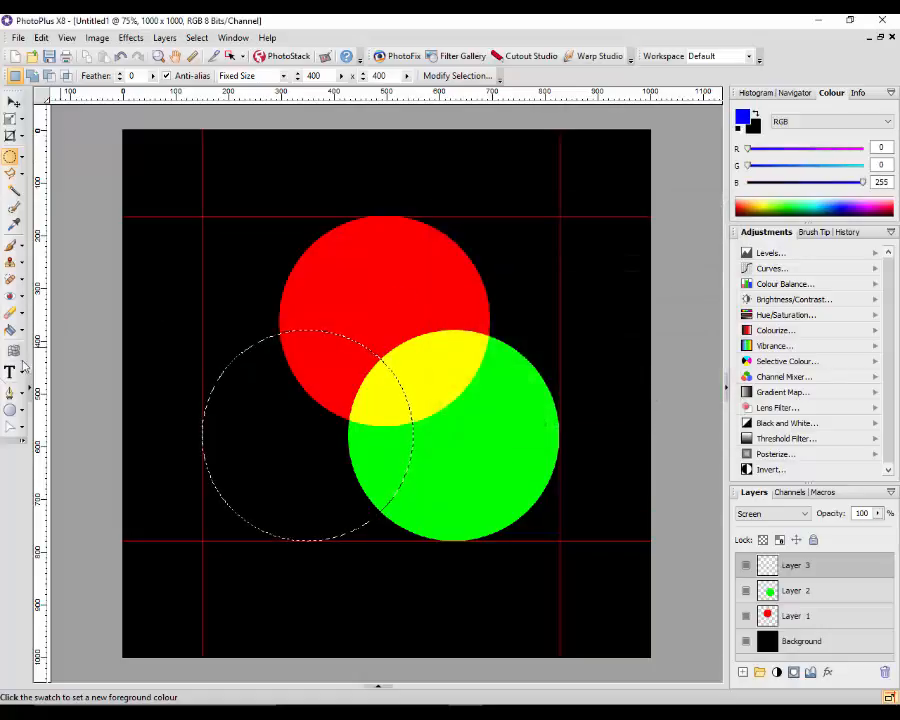
# Flood fill the third circular selection with the blue foreground colour and deselect it
pyautogui.click(10, 330)
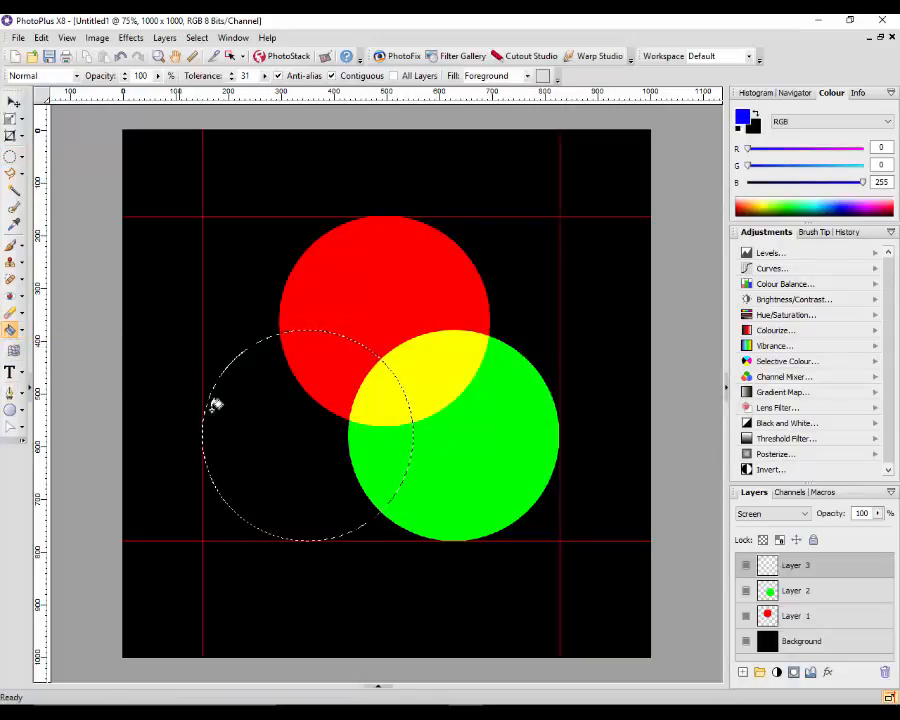
pyautogui.click(287, 443)
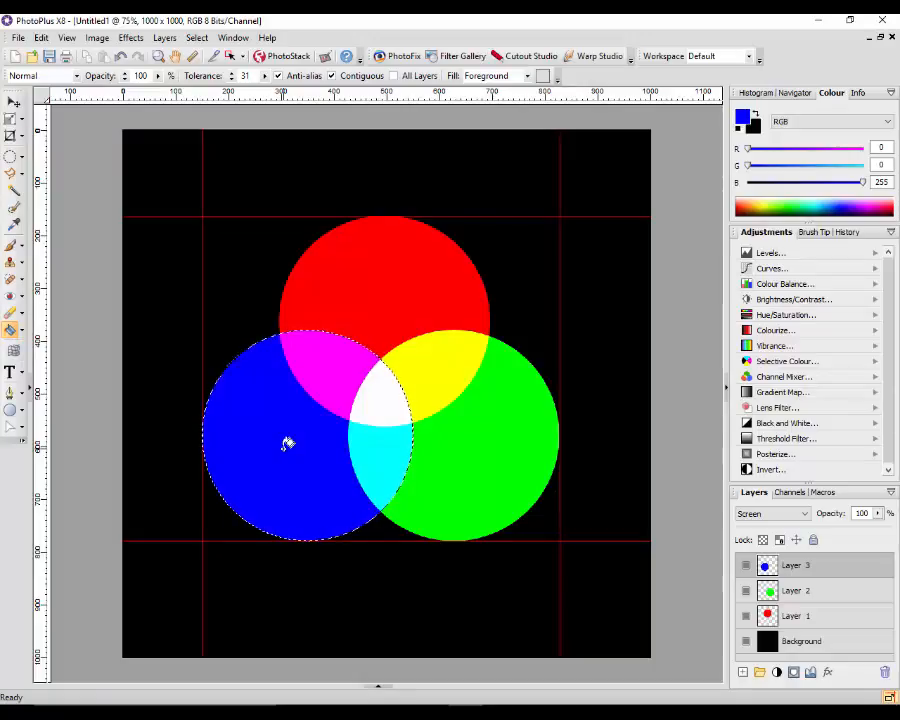
pyautogui.hotkey('ctrl', 'd')
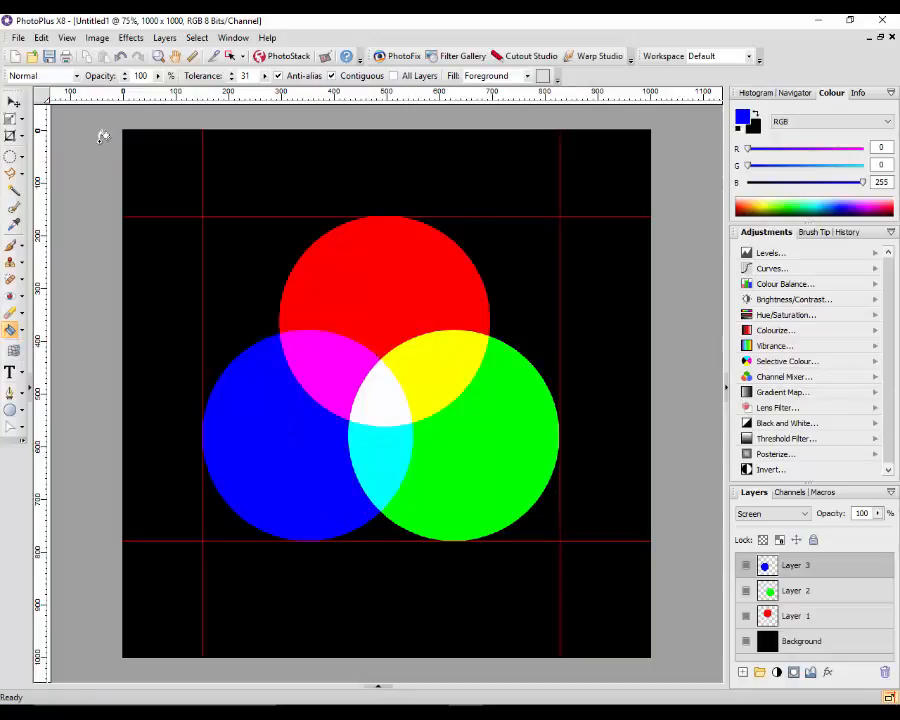
# Hide the guides over the finished three-circle diagram
pyautogui.click(66, 37)
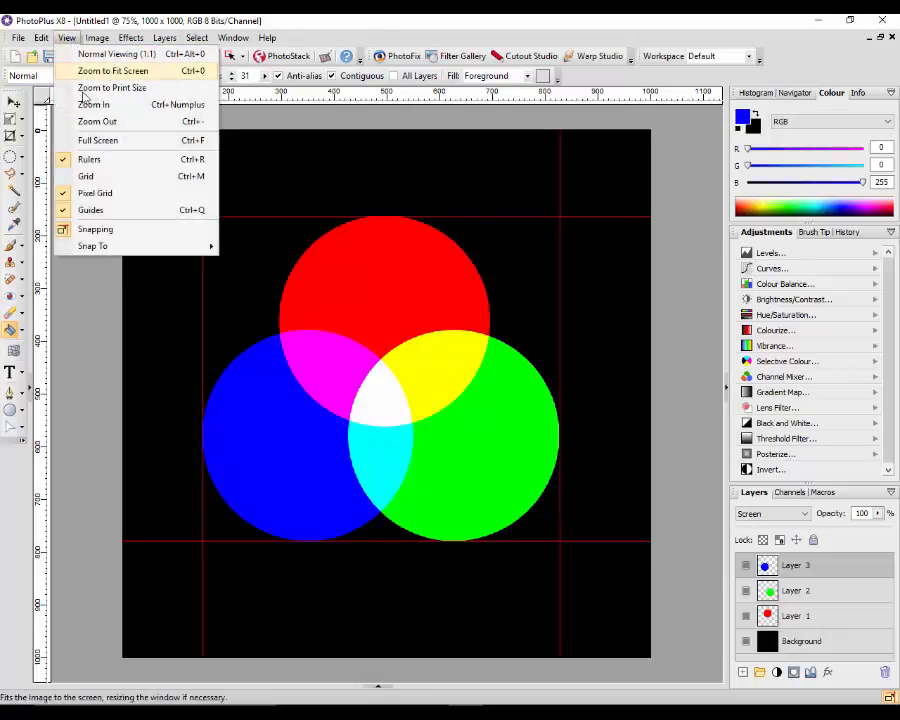
pyautogui.click(91, 212)
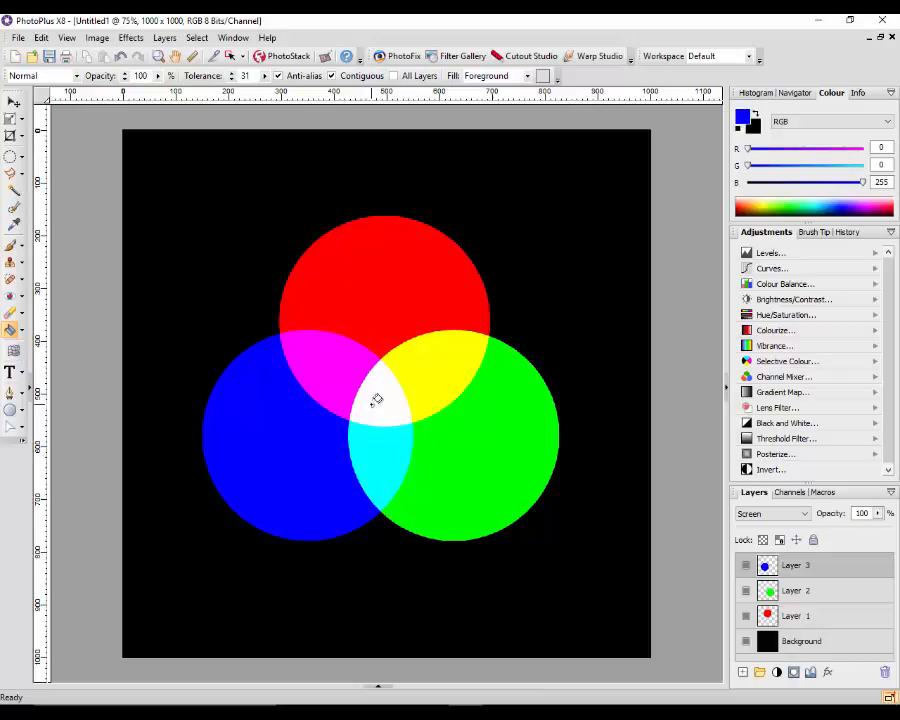
# Examine the labelled RGB diagram in colour-wheel-part2.jpg and the subtractive diagram in colour-wheel-part4-cnyk.jpg
pyautogui.click(379, 688)
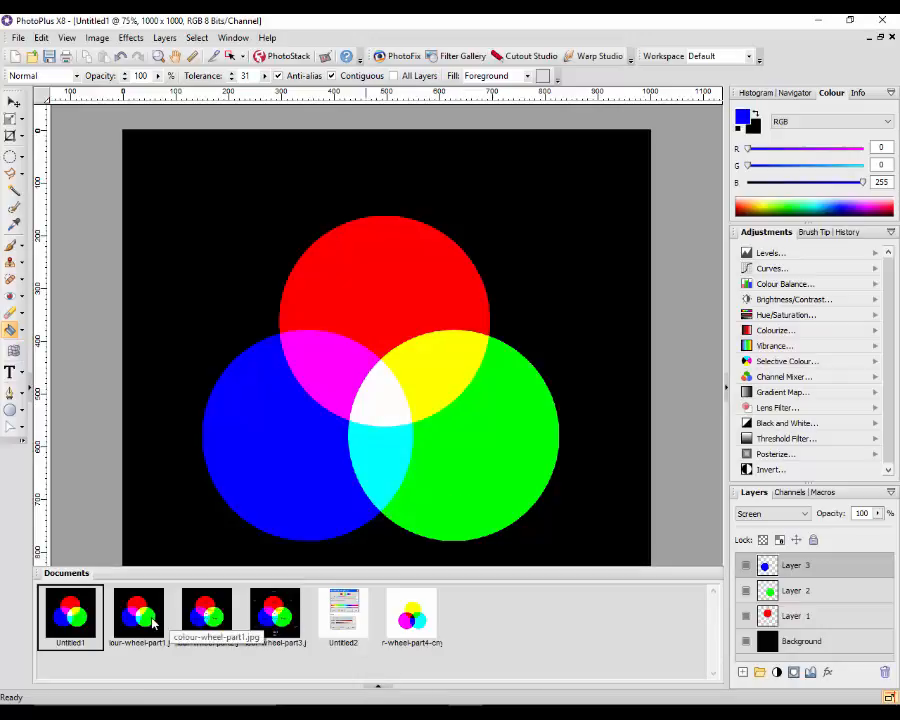
pyautogui.click(208, 627)
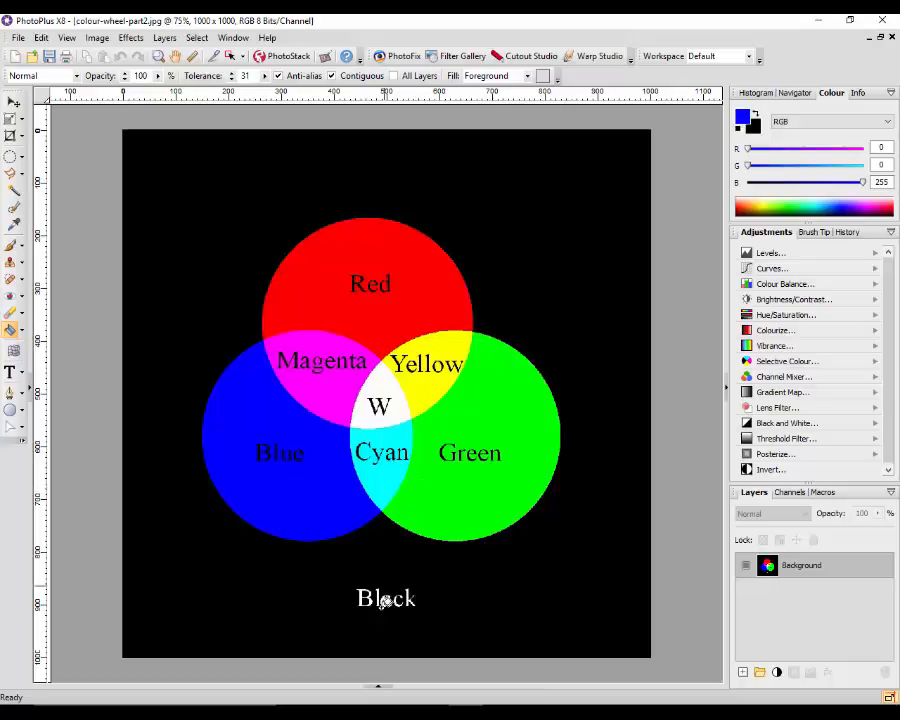
pyautogui.click(379, 688)
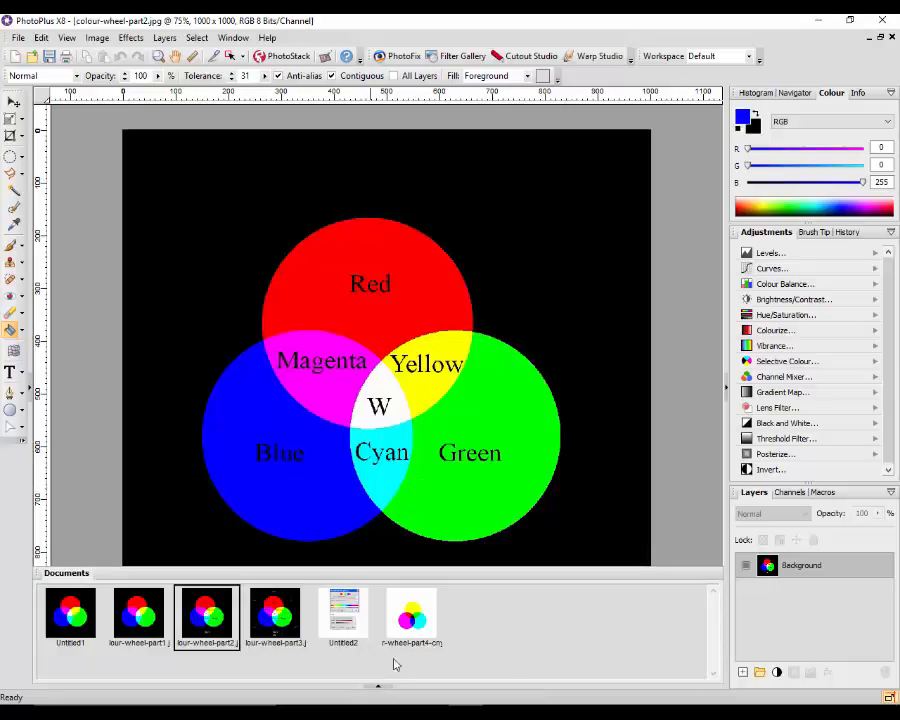
pyautogui.click(412, 622)
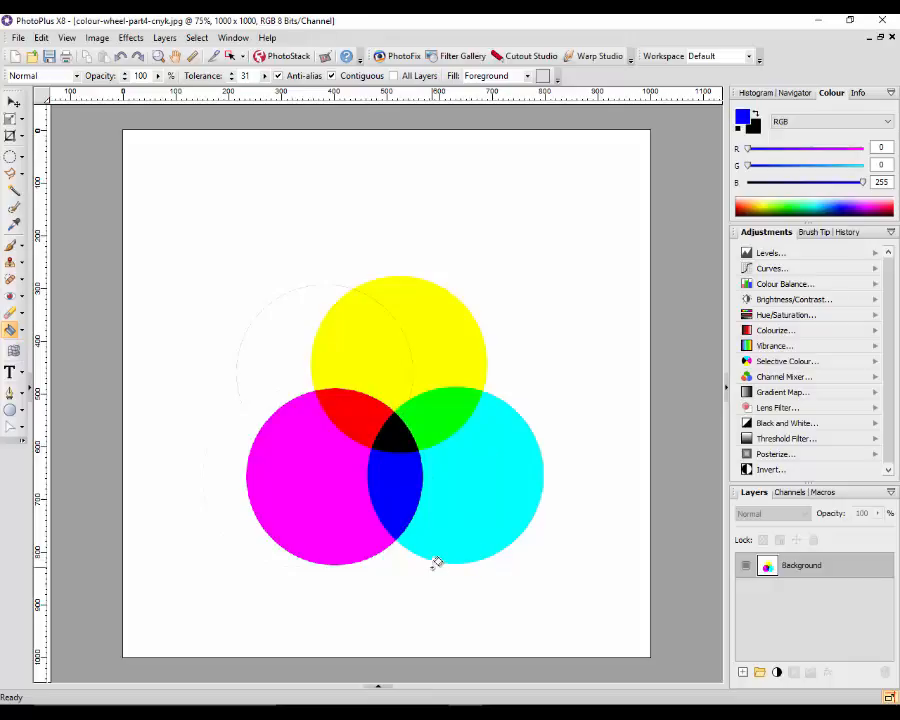
pyautogui.press('v')
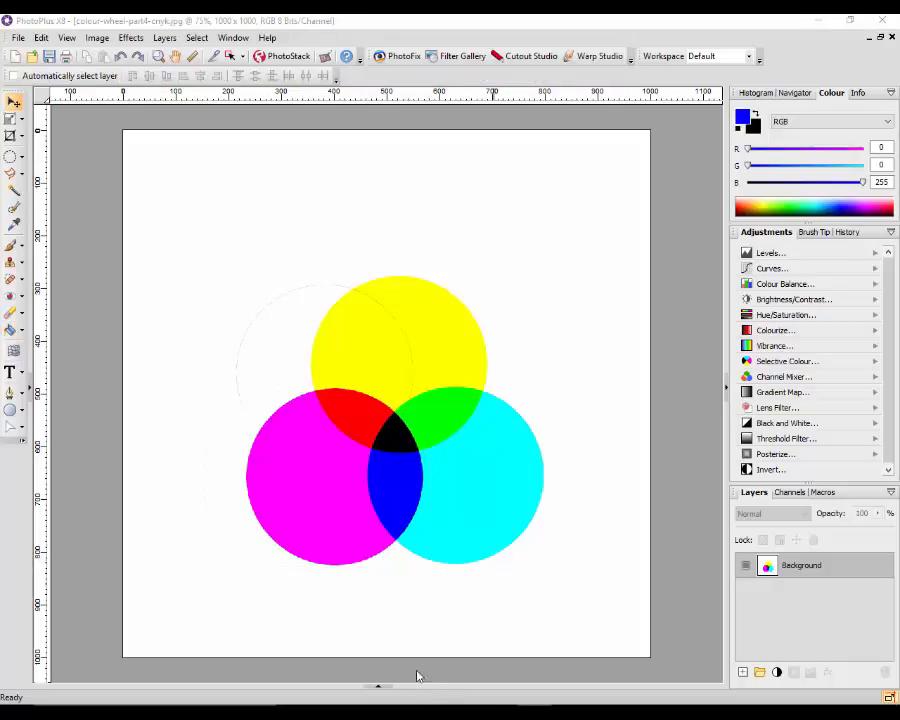
# Switch to colour-wheel-part1.jpg and examine its unlabelled RGB circles at full canvas height
pyautogui.click(376, 689)
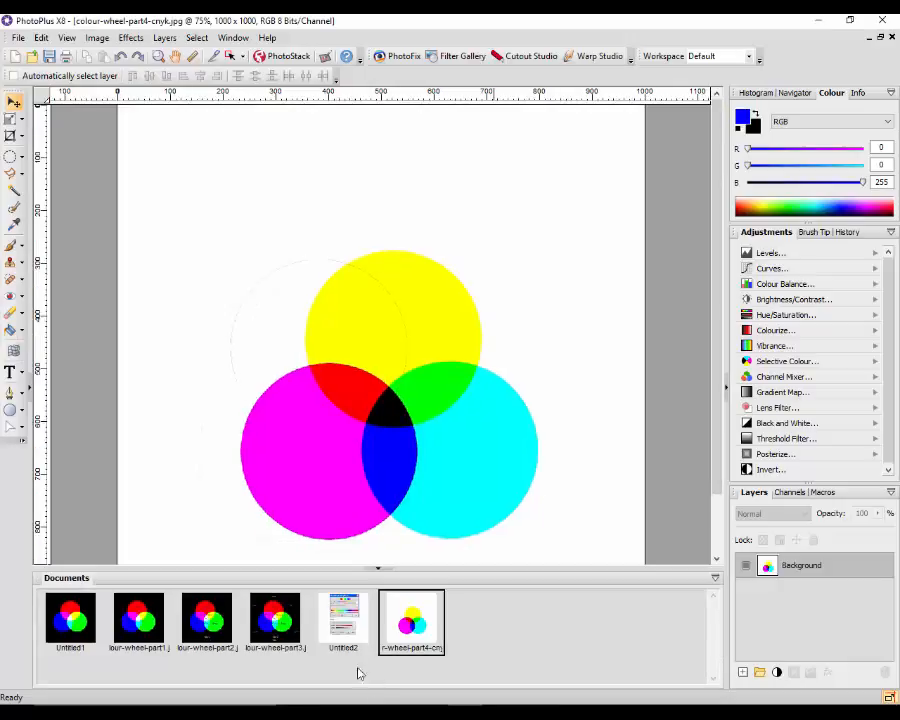
pyautogui.click(137, 635)
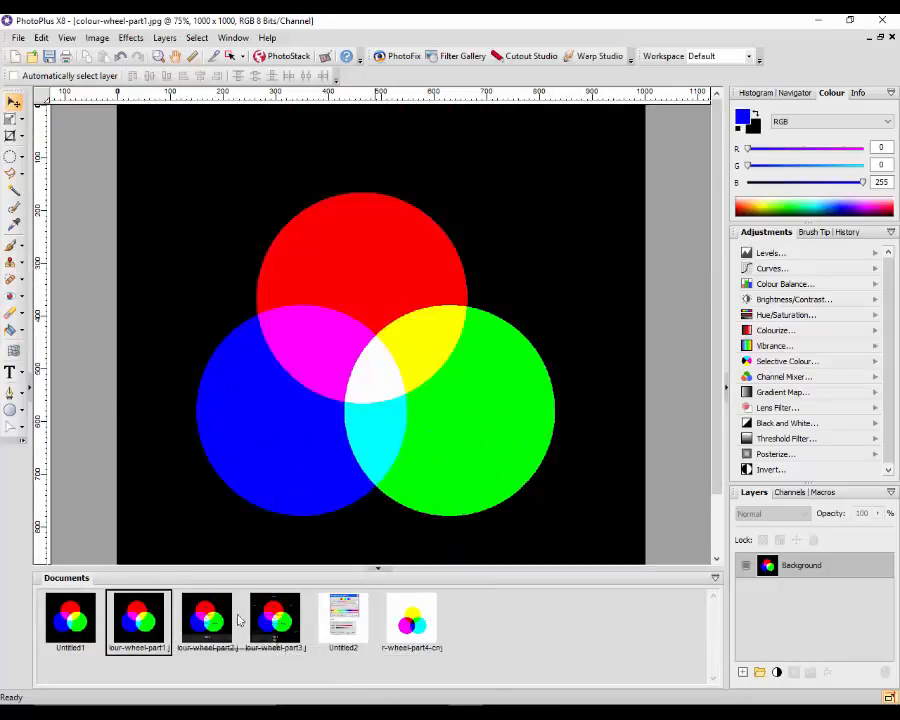
pyautogui.click(376, 569)
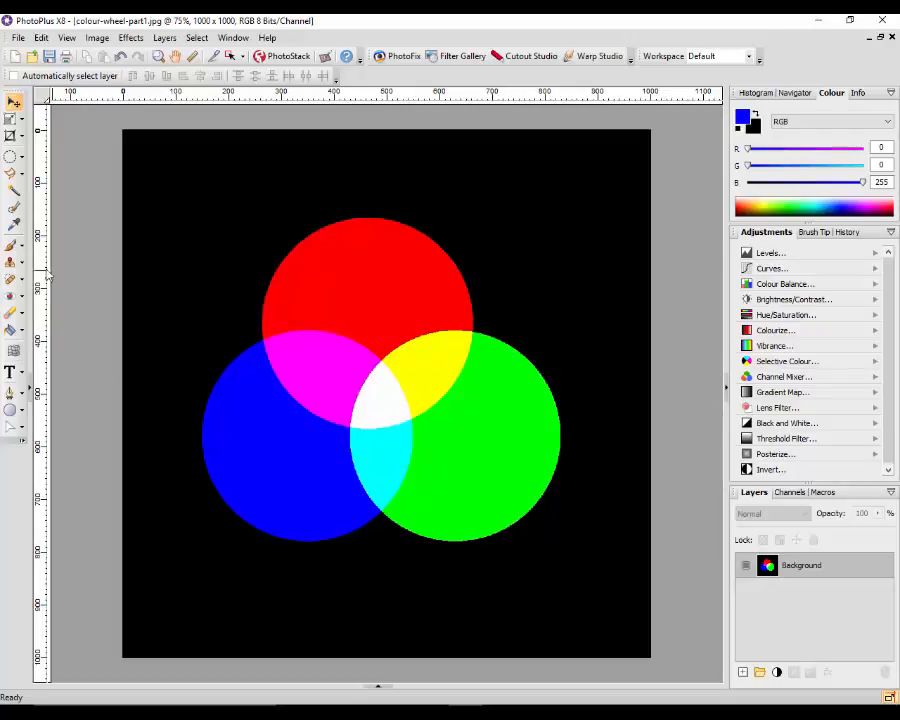
pyautogui.click(13, 227)
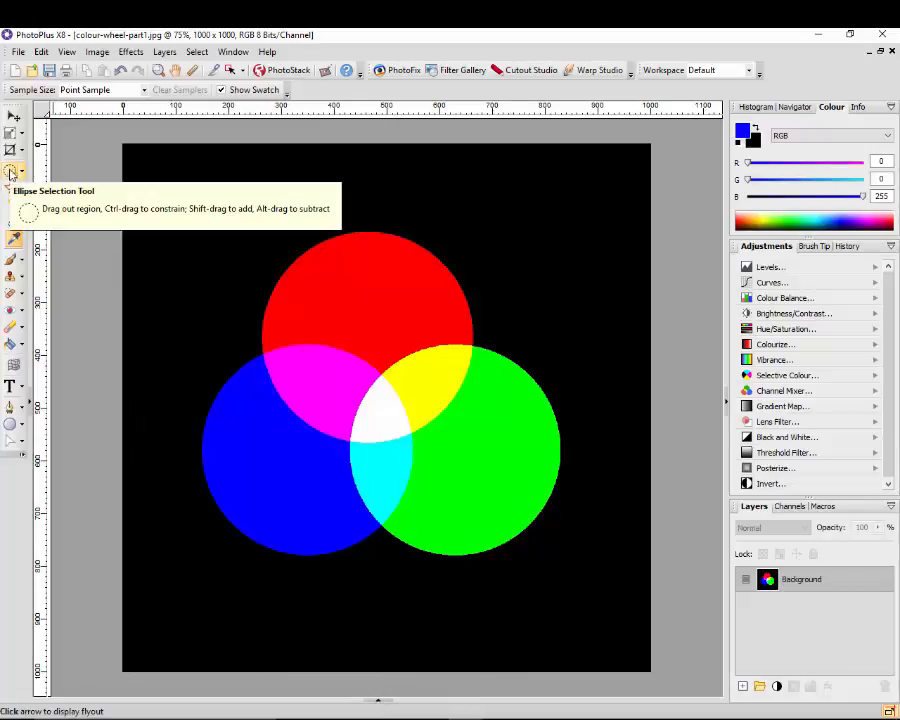
pyautogui.click(13, 116)
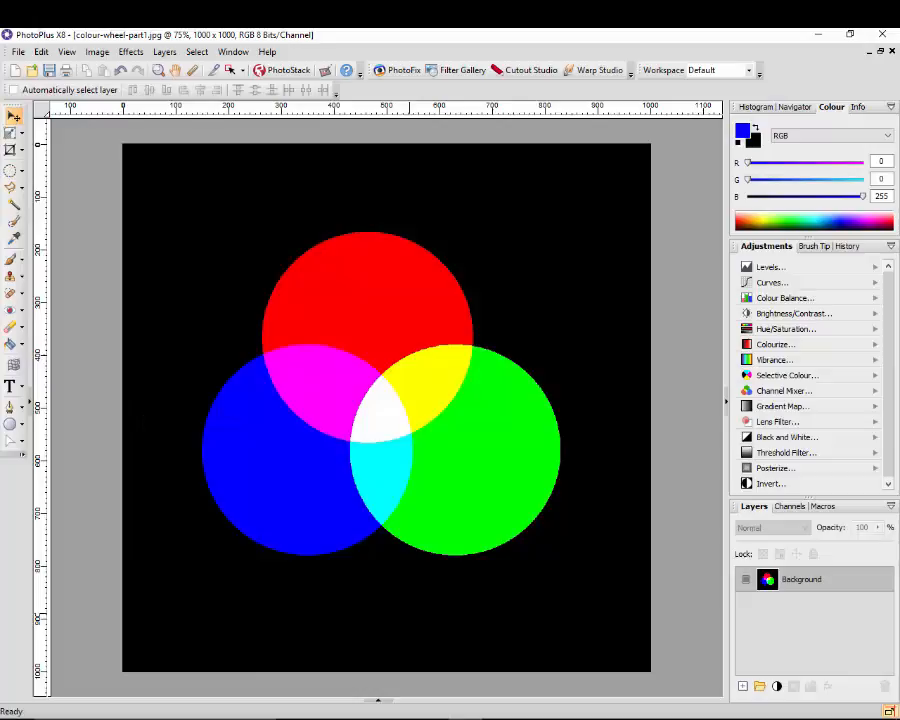
# Switch to colour-wheel-part3.jpg and examine the hue angles placed around the labelled circles
pyautogui.click(377, 698)
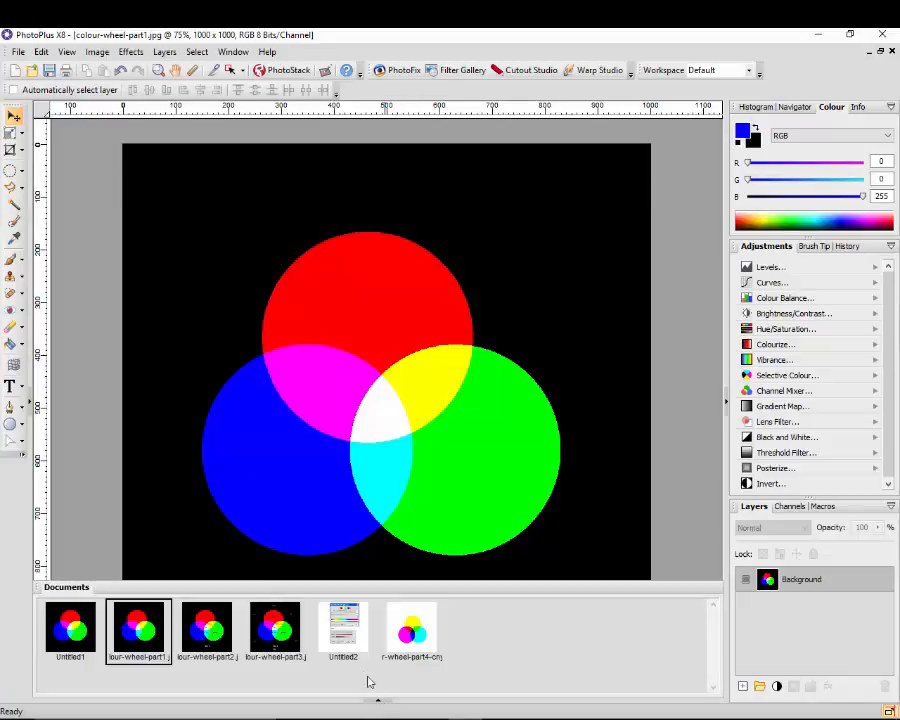
pyautogui.click(262, 630)
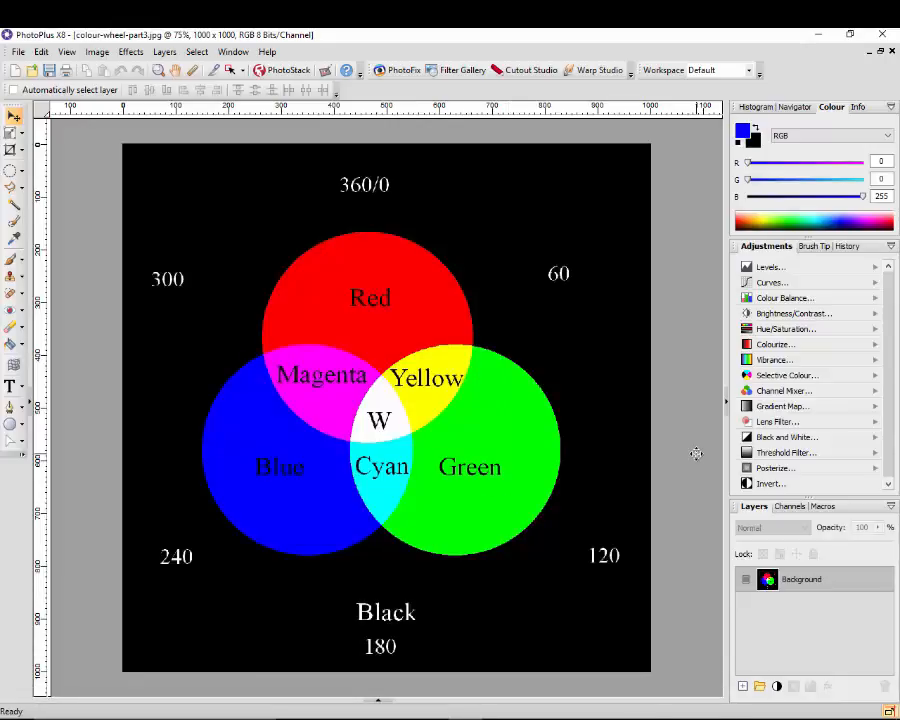
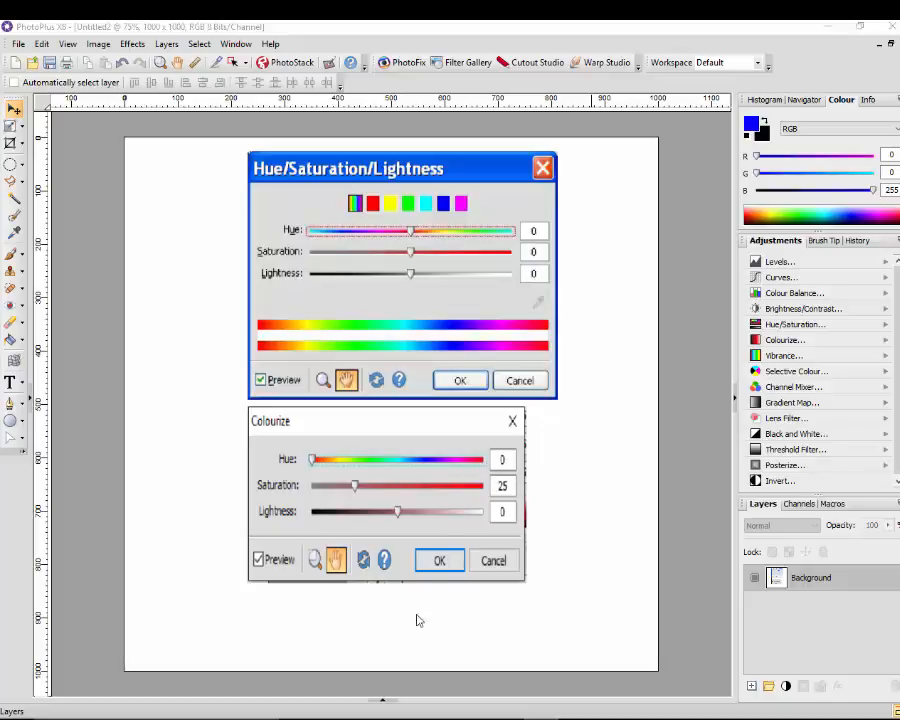
# Bring up colour-wheel-part1.jpg and start a Colourize adjustment with the saturation set to 100
pyautogui.click(382, 700)
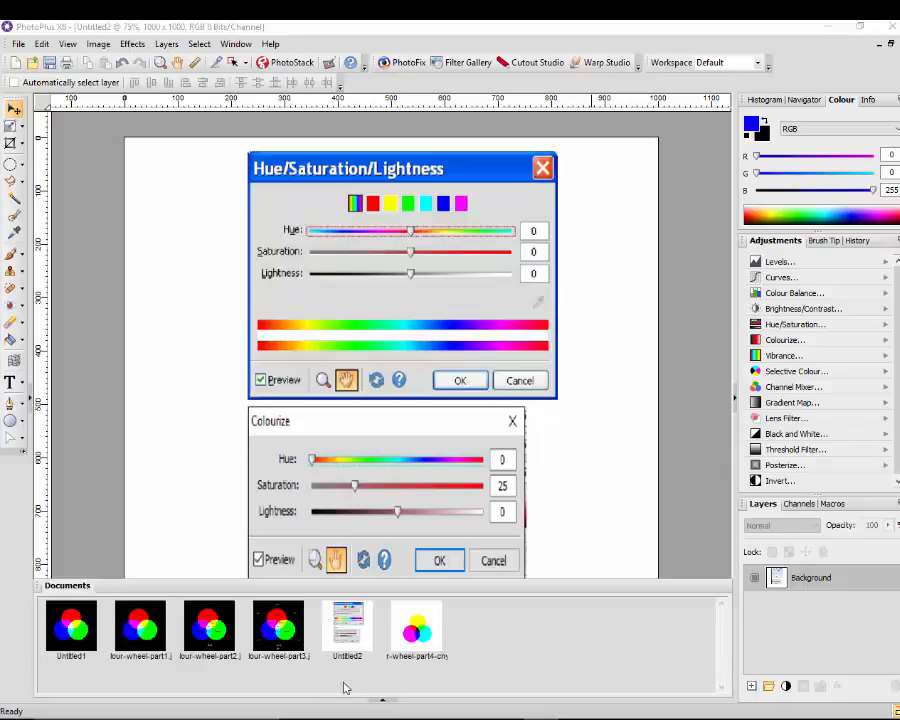
pyautogui.click(148, 640)
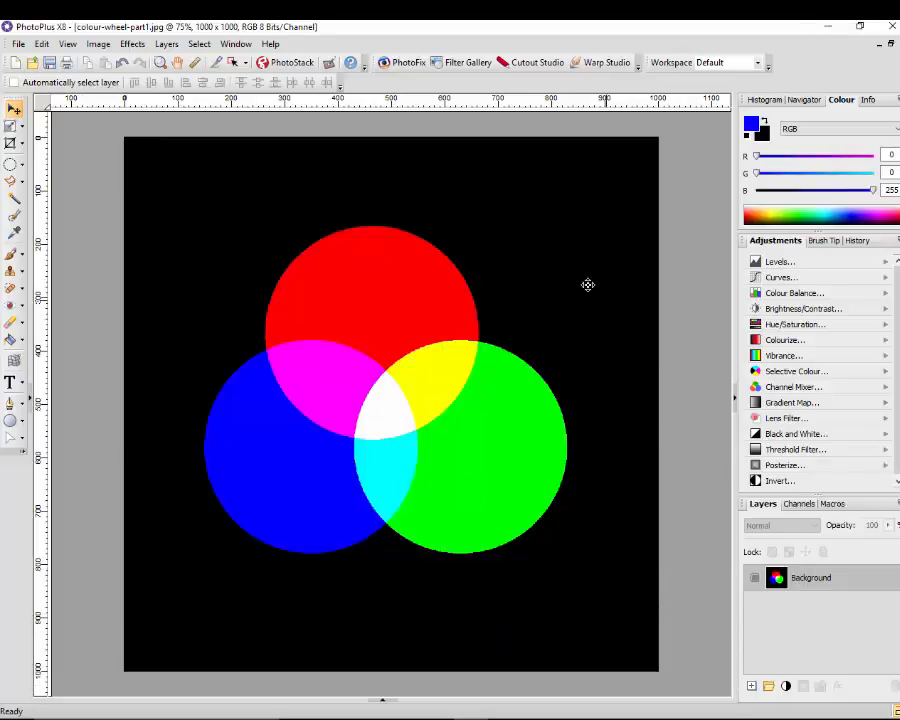
pyautogui.click(98, 44)
pyautogui.moveTo(120, 60)
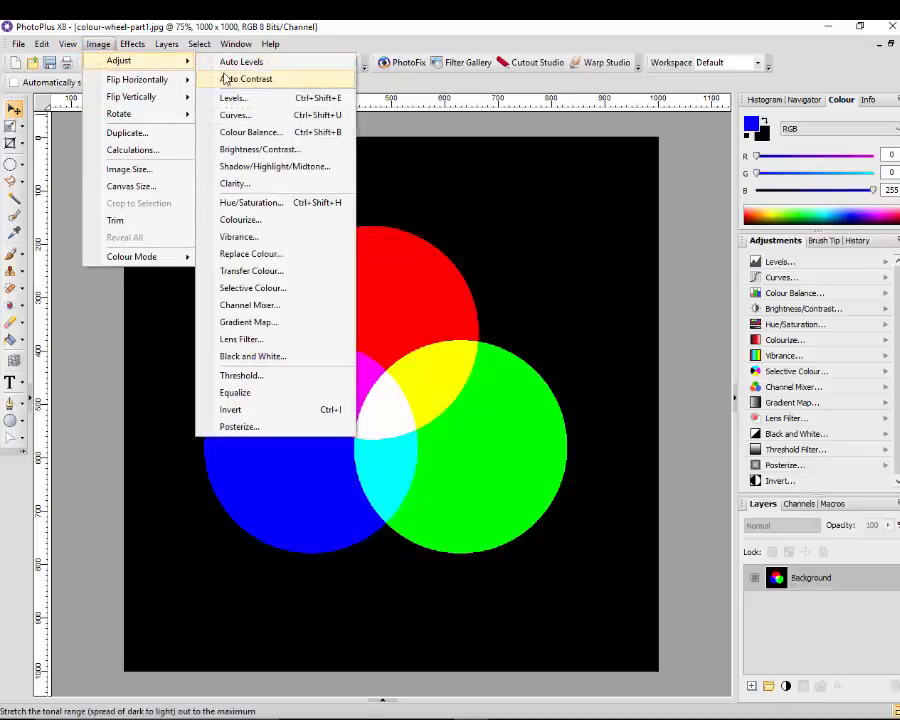
pyautogui.click(238, 223)
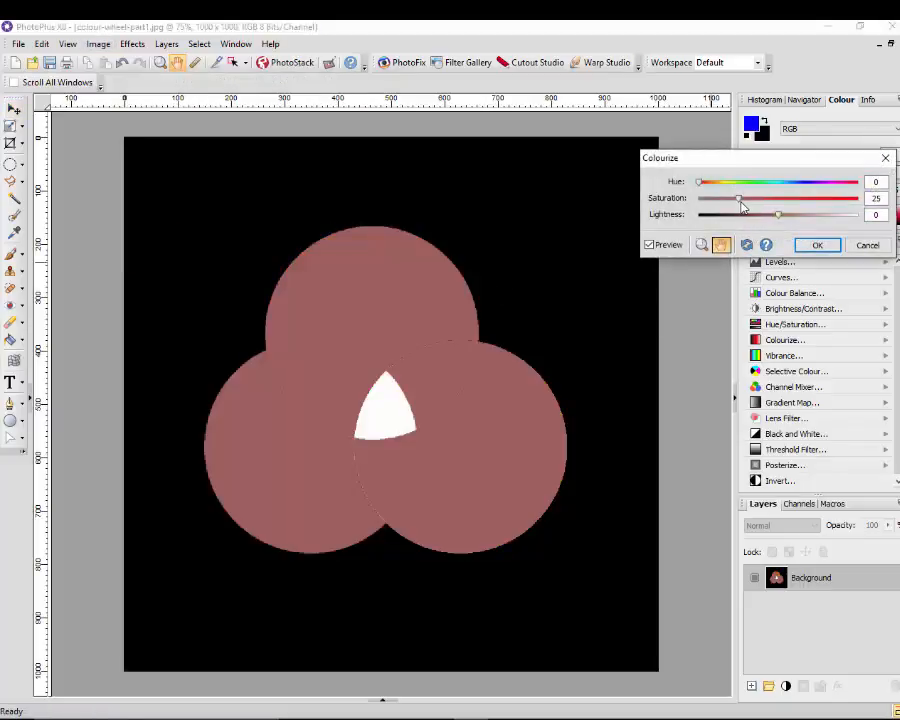
pyautogui.moveTo(741, 205); pyautogui.dragTo(862, 208)
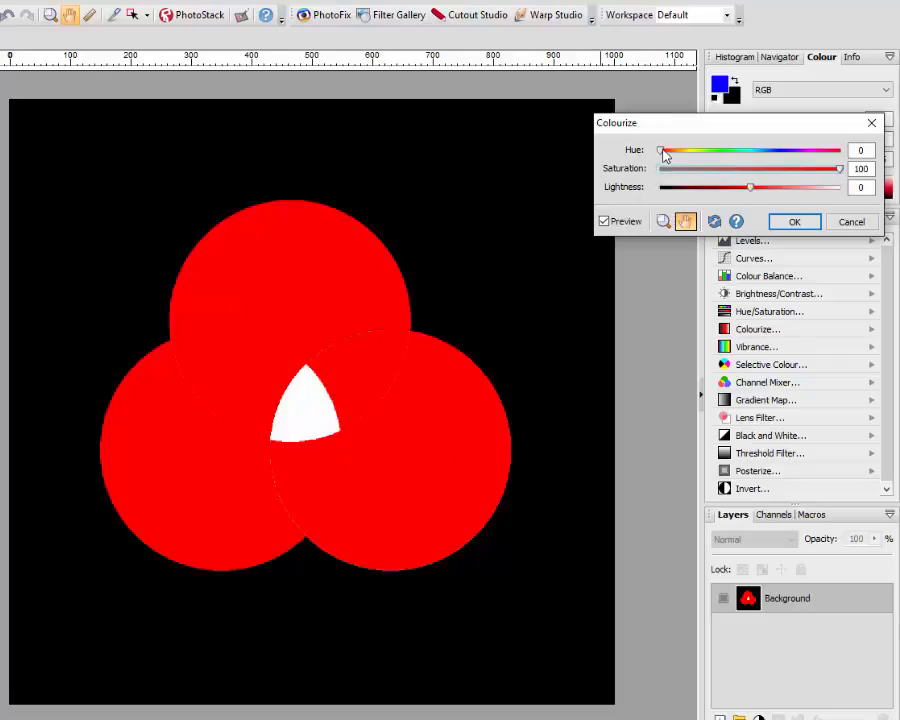
# Preview the Colourize adjustment on the circles with hue values of 359, 60 and 359 again
pyautogui.moveTo(663, 151); pyautogui.dragTo(848, 153)
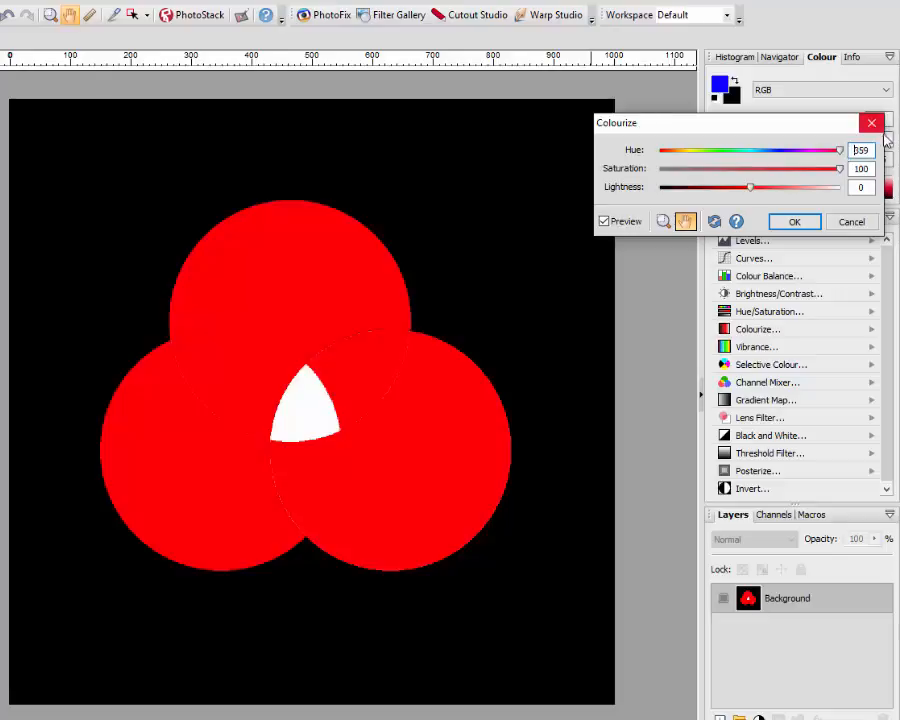
pyautogui.moveTo(872, 150); pyautogui.dragTo(842, 151)
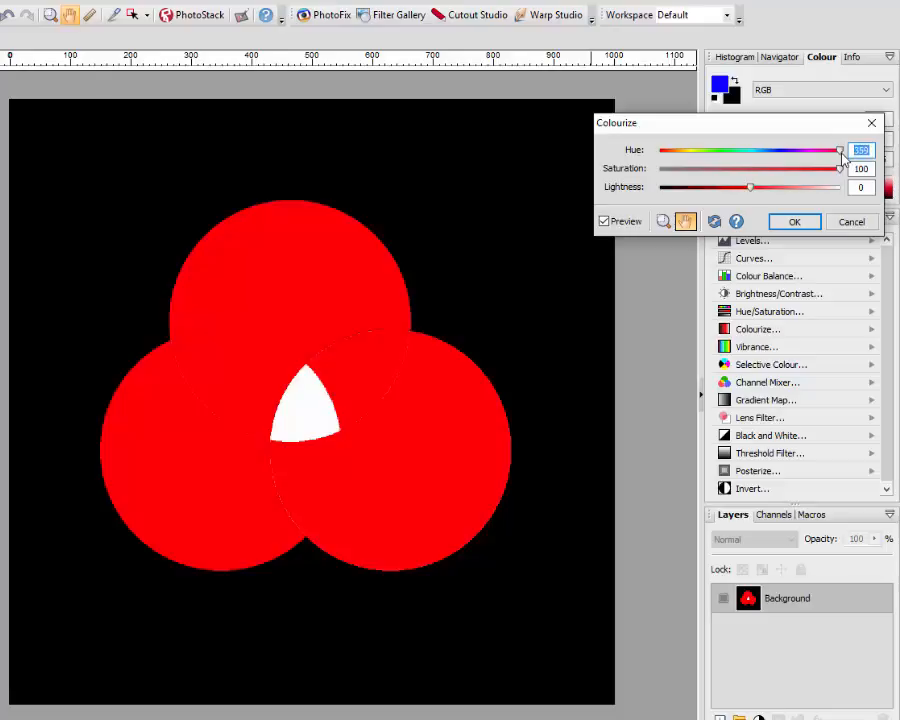
pyautogui.write('60')
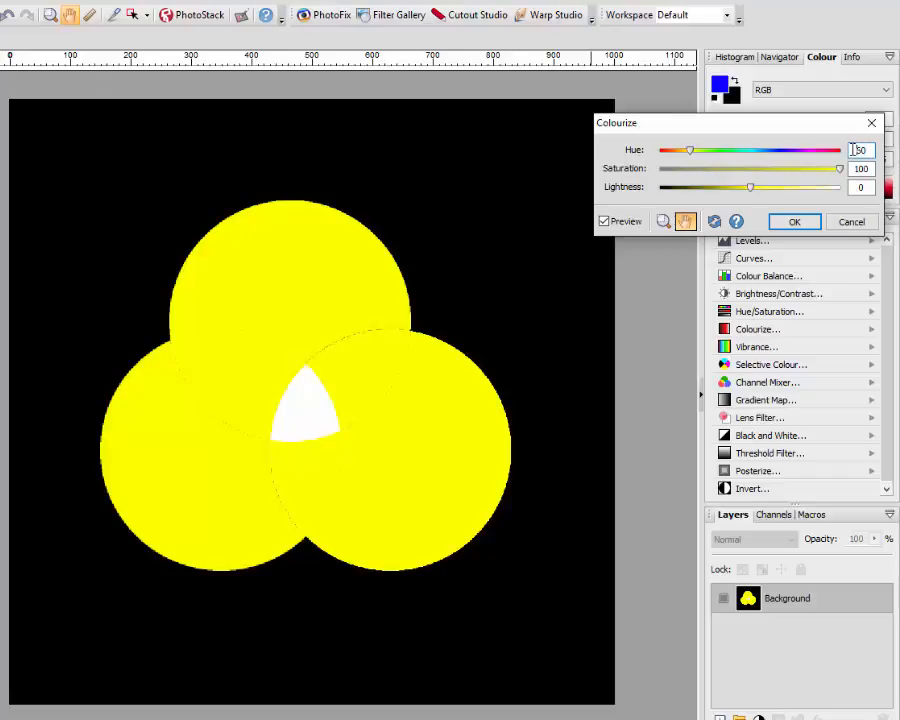
pyautogui.write('359')
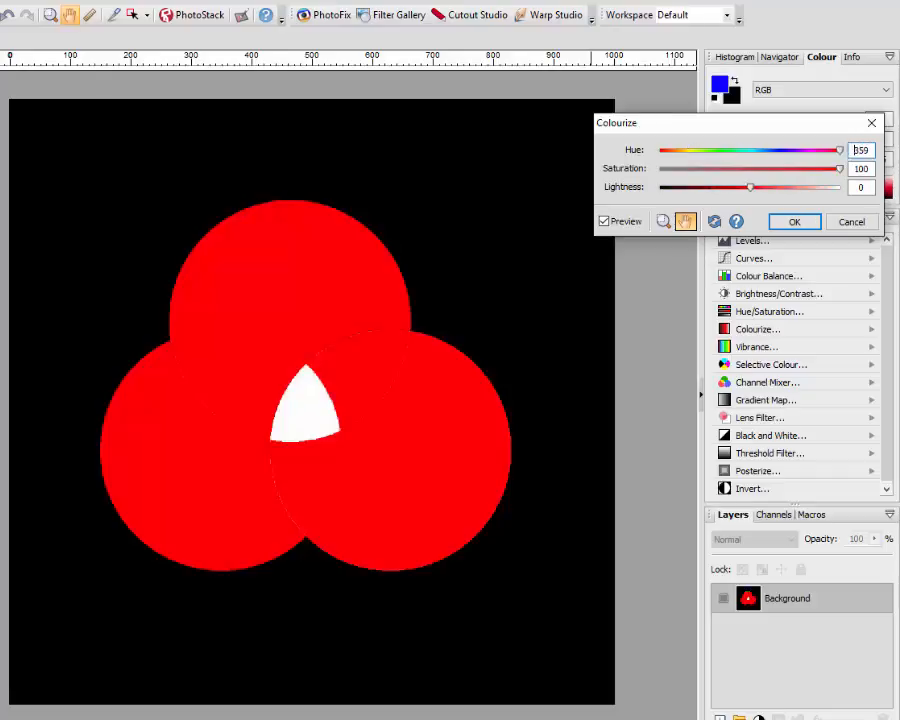
# Preview Colourize hue values of 120, 180, 240, 300 and 0 on the circles, and discard the adjustment
pyautogui.doubleClick(866, 150)
pyautogui.write('120')
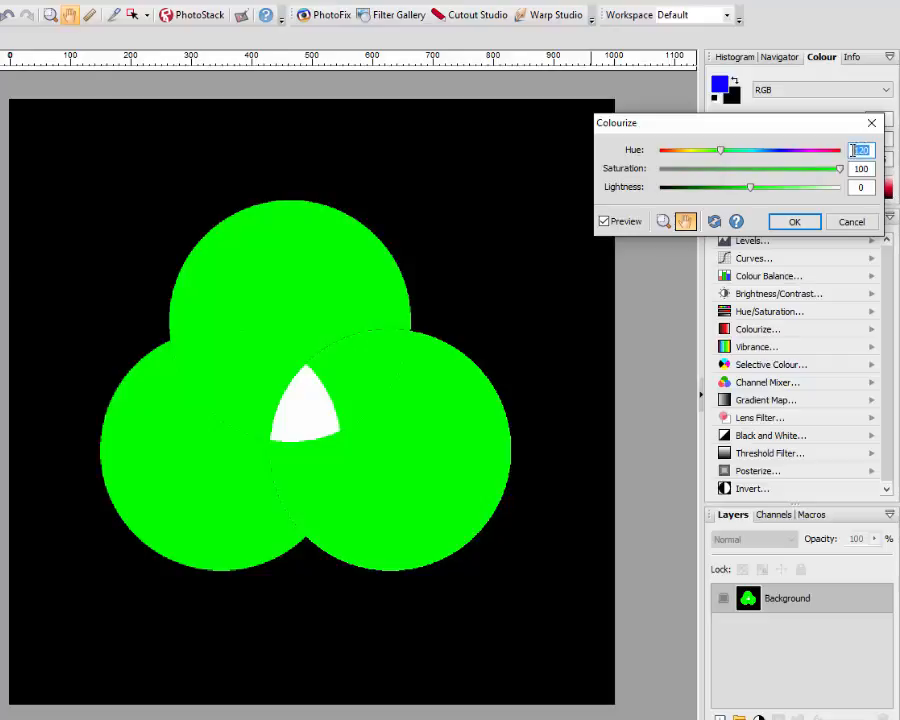
pyautogui.write('180')
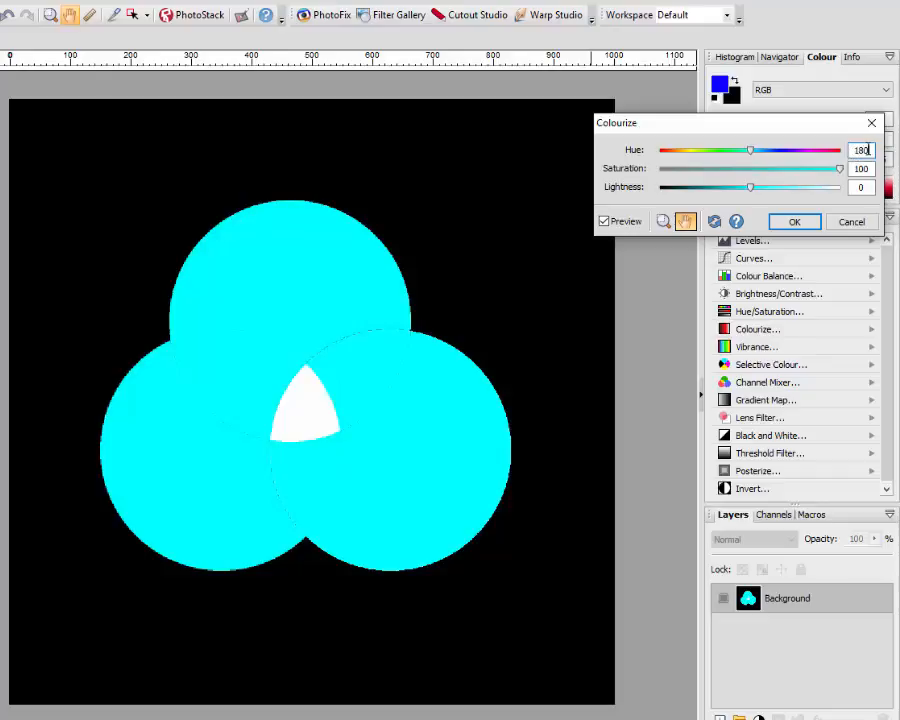
pyautogui.write('240')
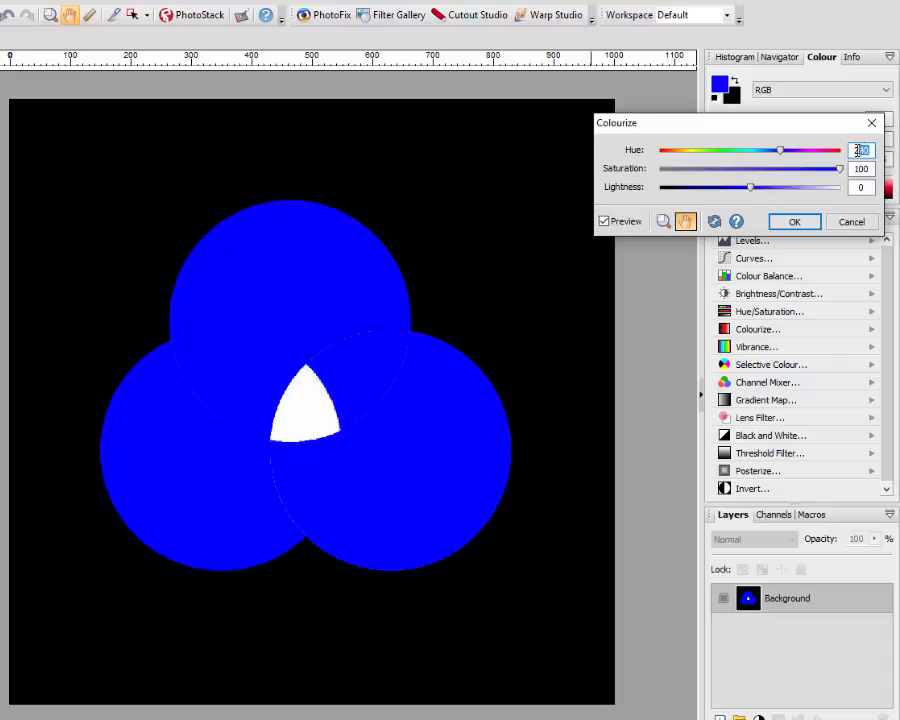
pyautogui.write('300')
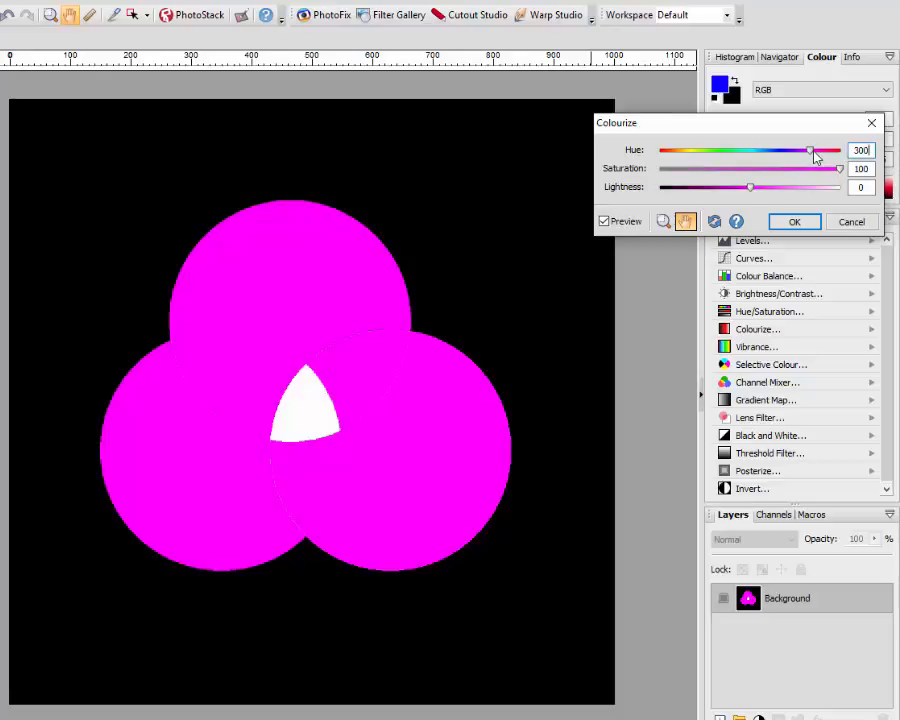
pyautogui.moveTo(812, 153); pyautogui.dragTo(660, 163)
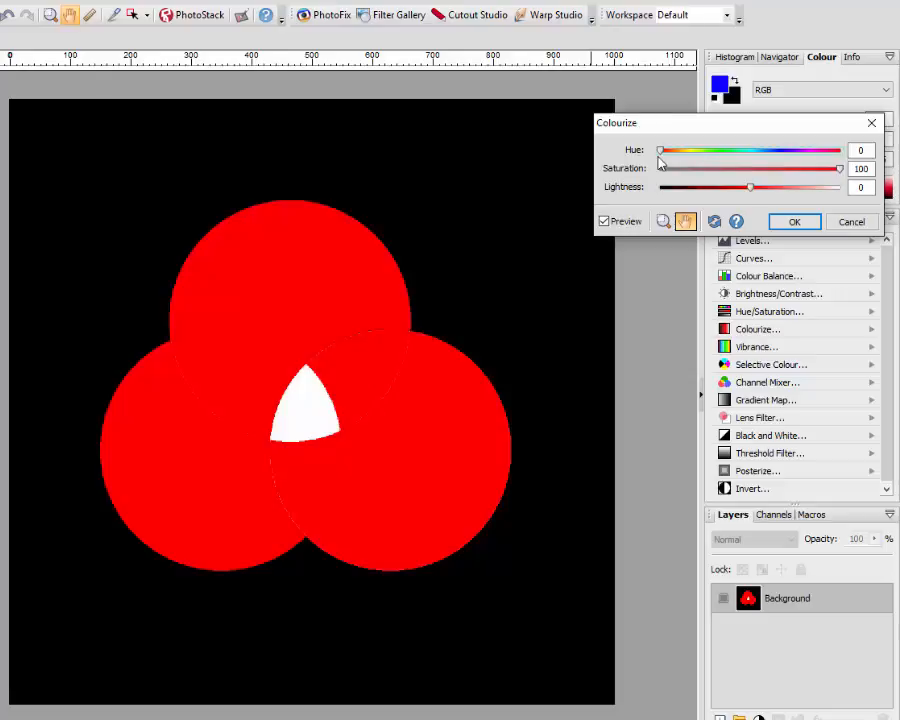
pyautogui.click(851, 222)
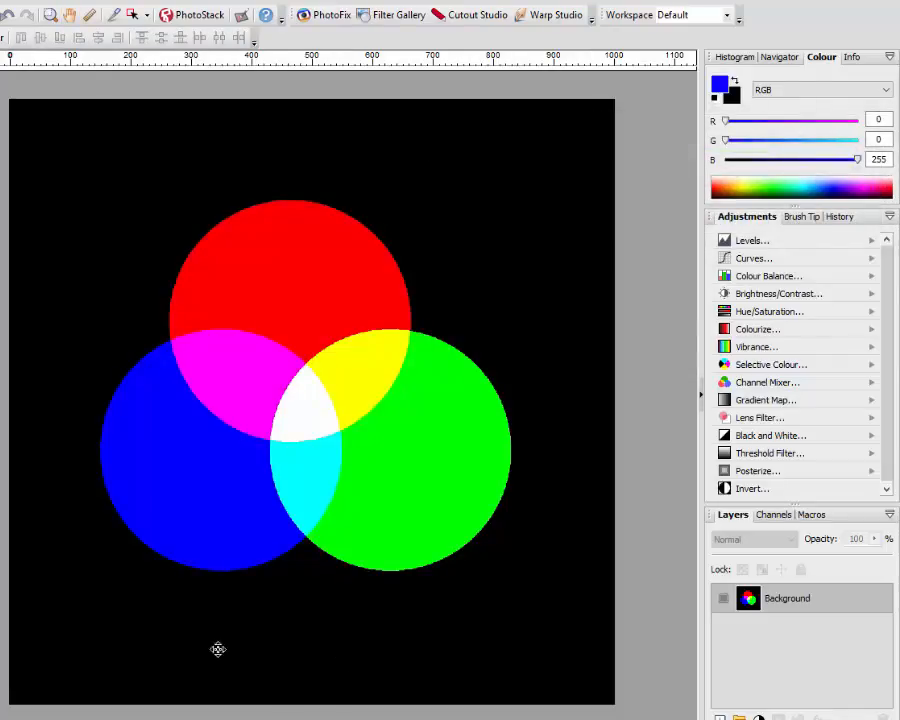